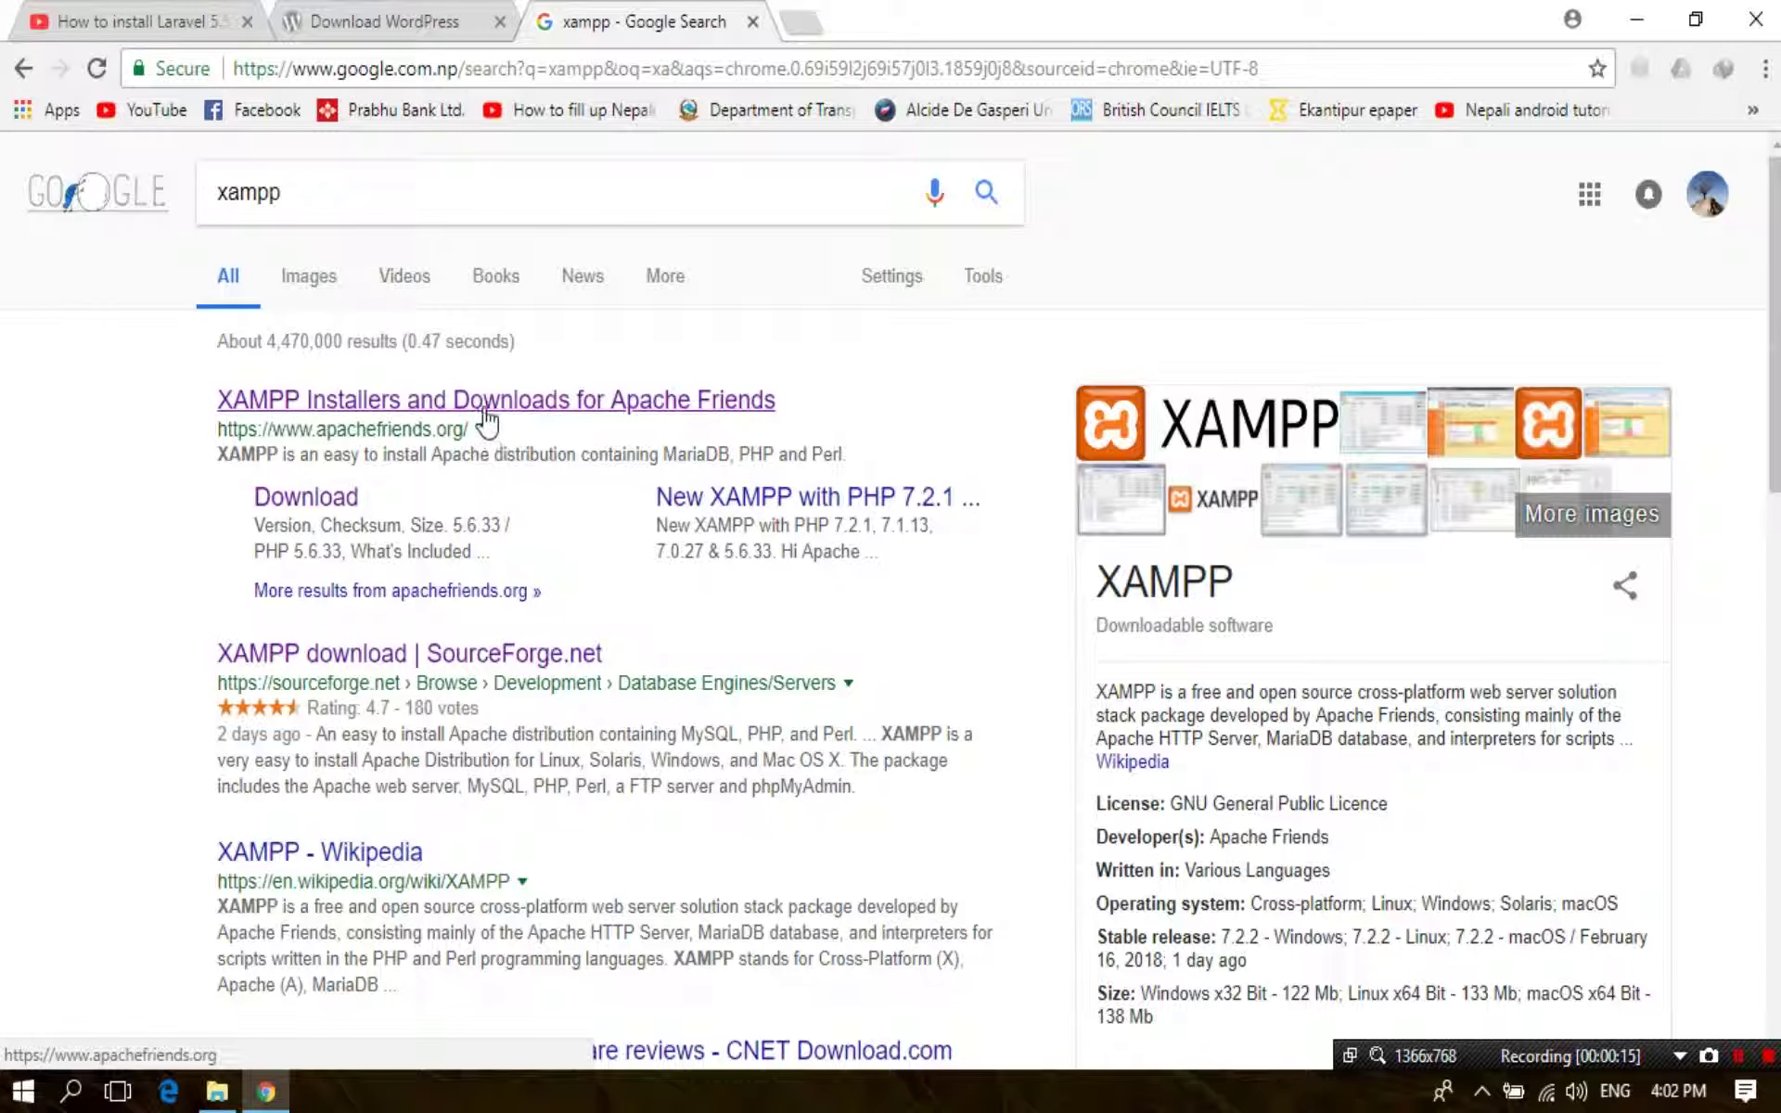
Open the Apache Friends site from the search results and download the XAMPP for Windows 7.2.2 installer.
{"action": "left_click", "coordinate": [483, 401]}
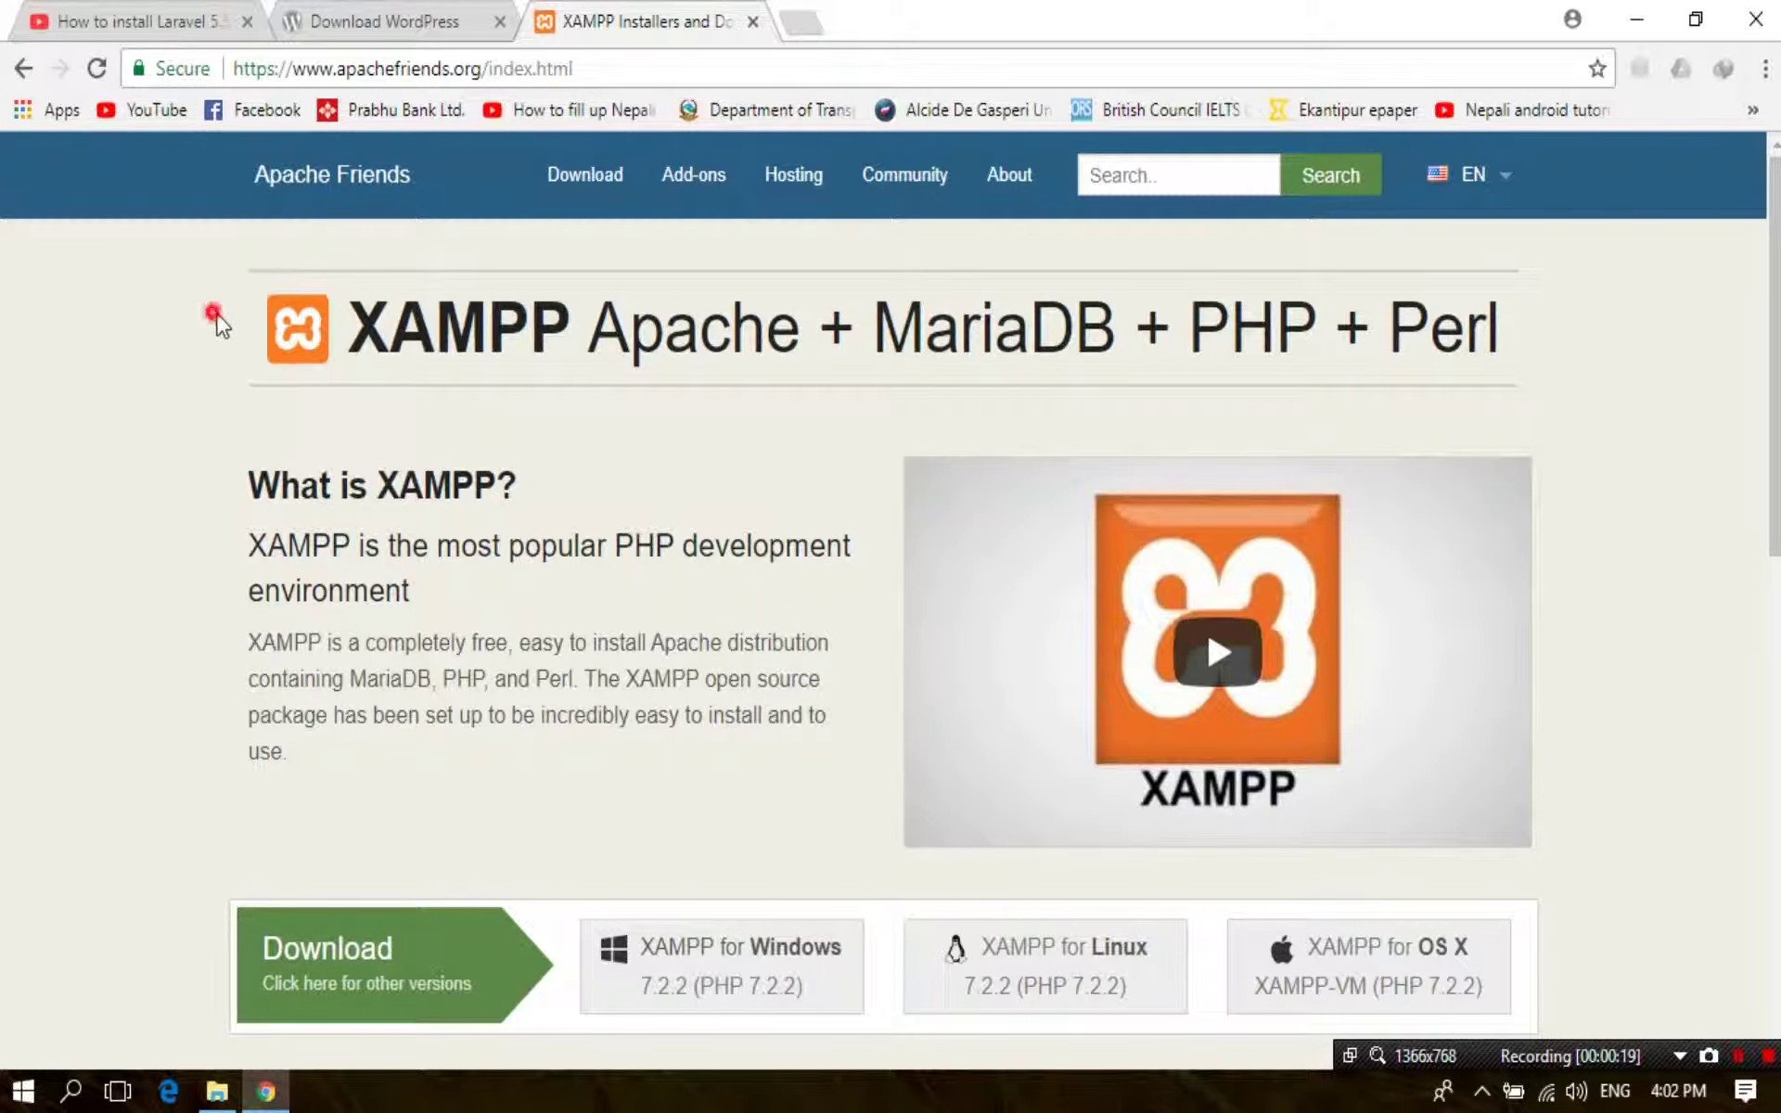
{"action": "left_click_drag", "start_coordinate": [216, 323], "coordinate": [1563, 362]}
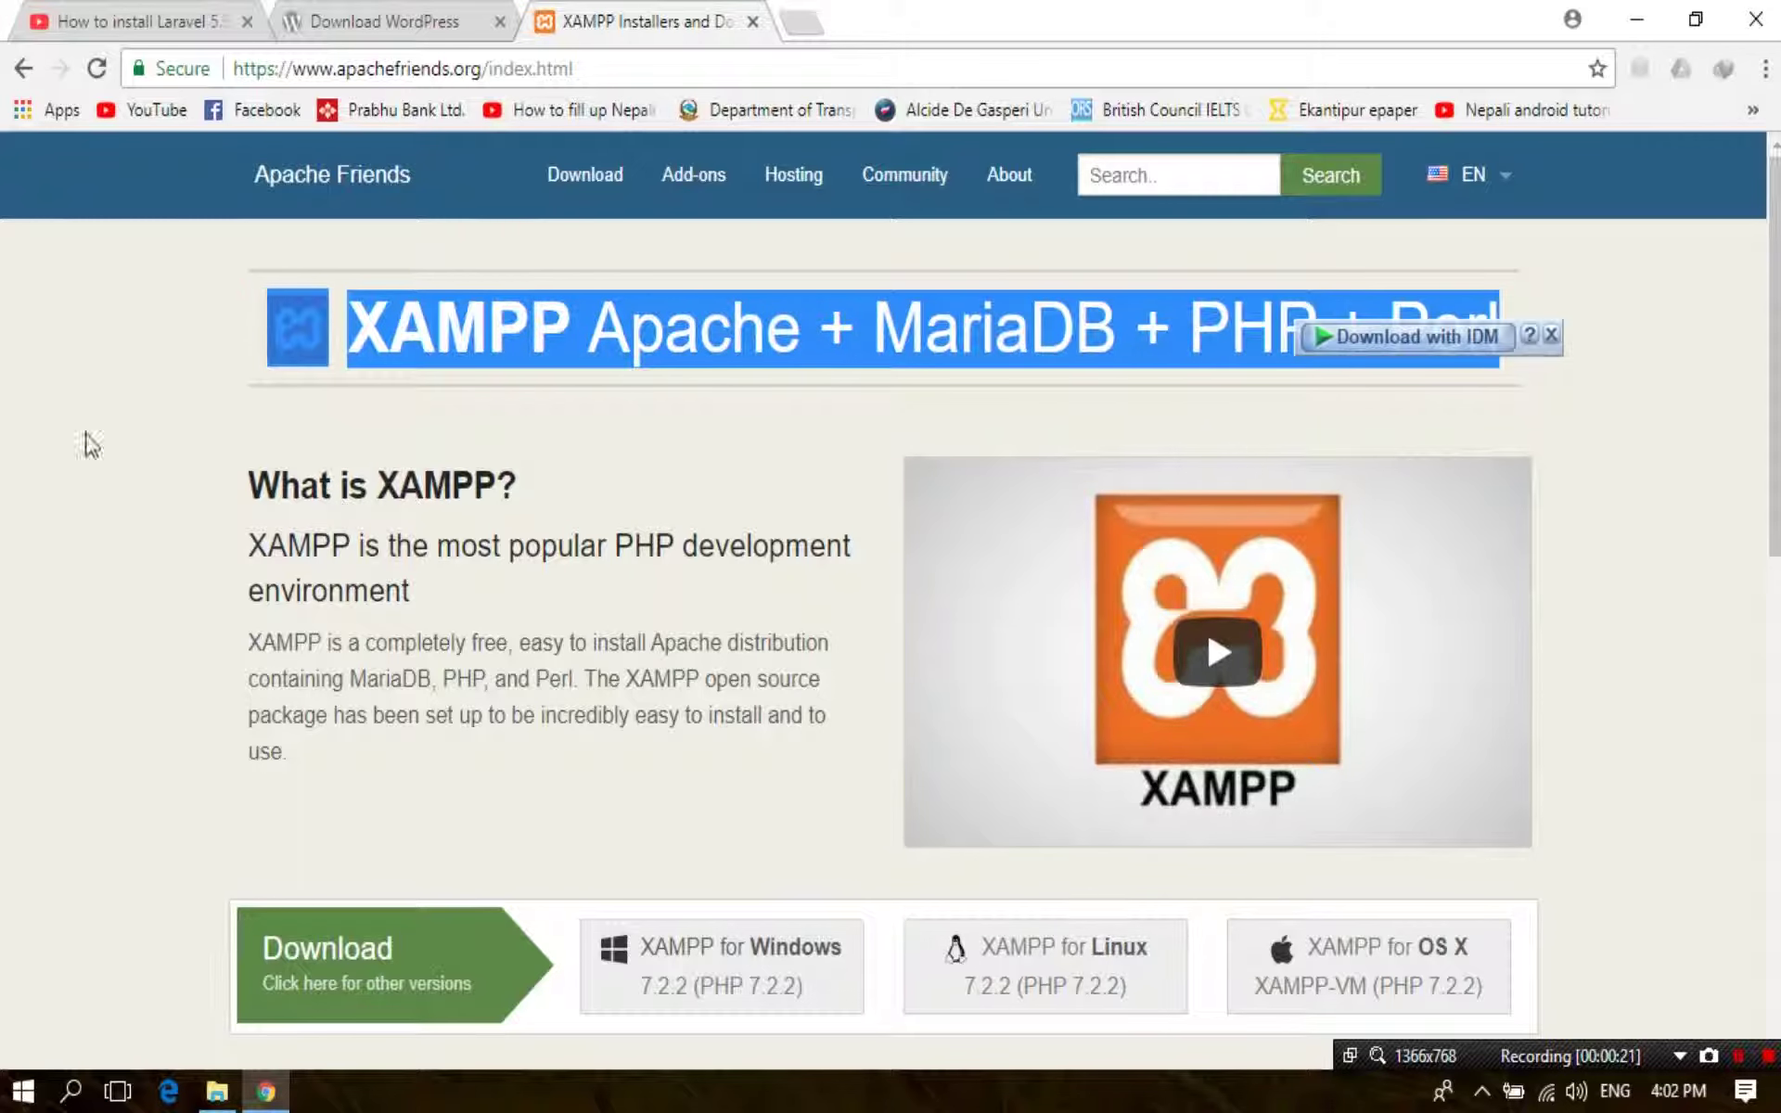
{"action": "left_click", "coordinate": [7, 399]}
{"action": "scroll", "coordinate": [152, 439], "scroll_direction": "down", "scroll_amount": 1}
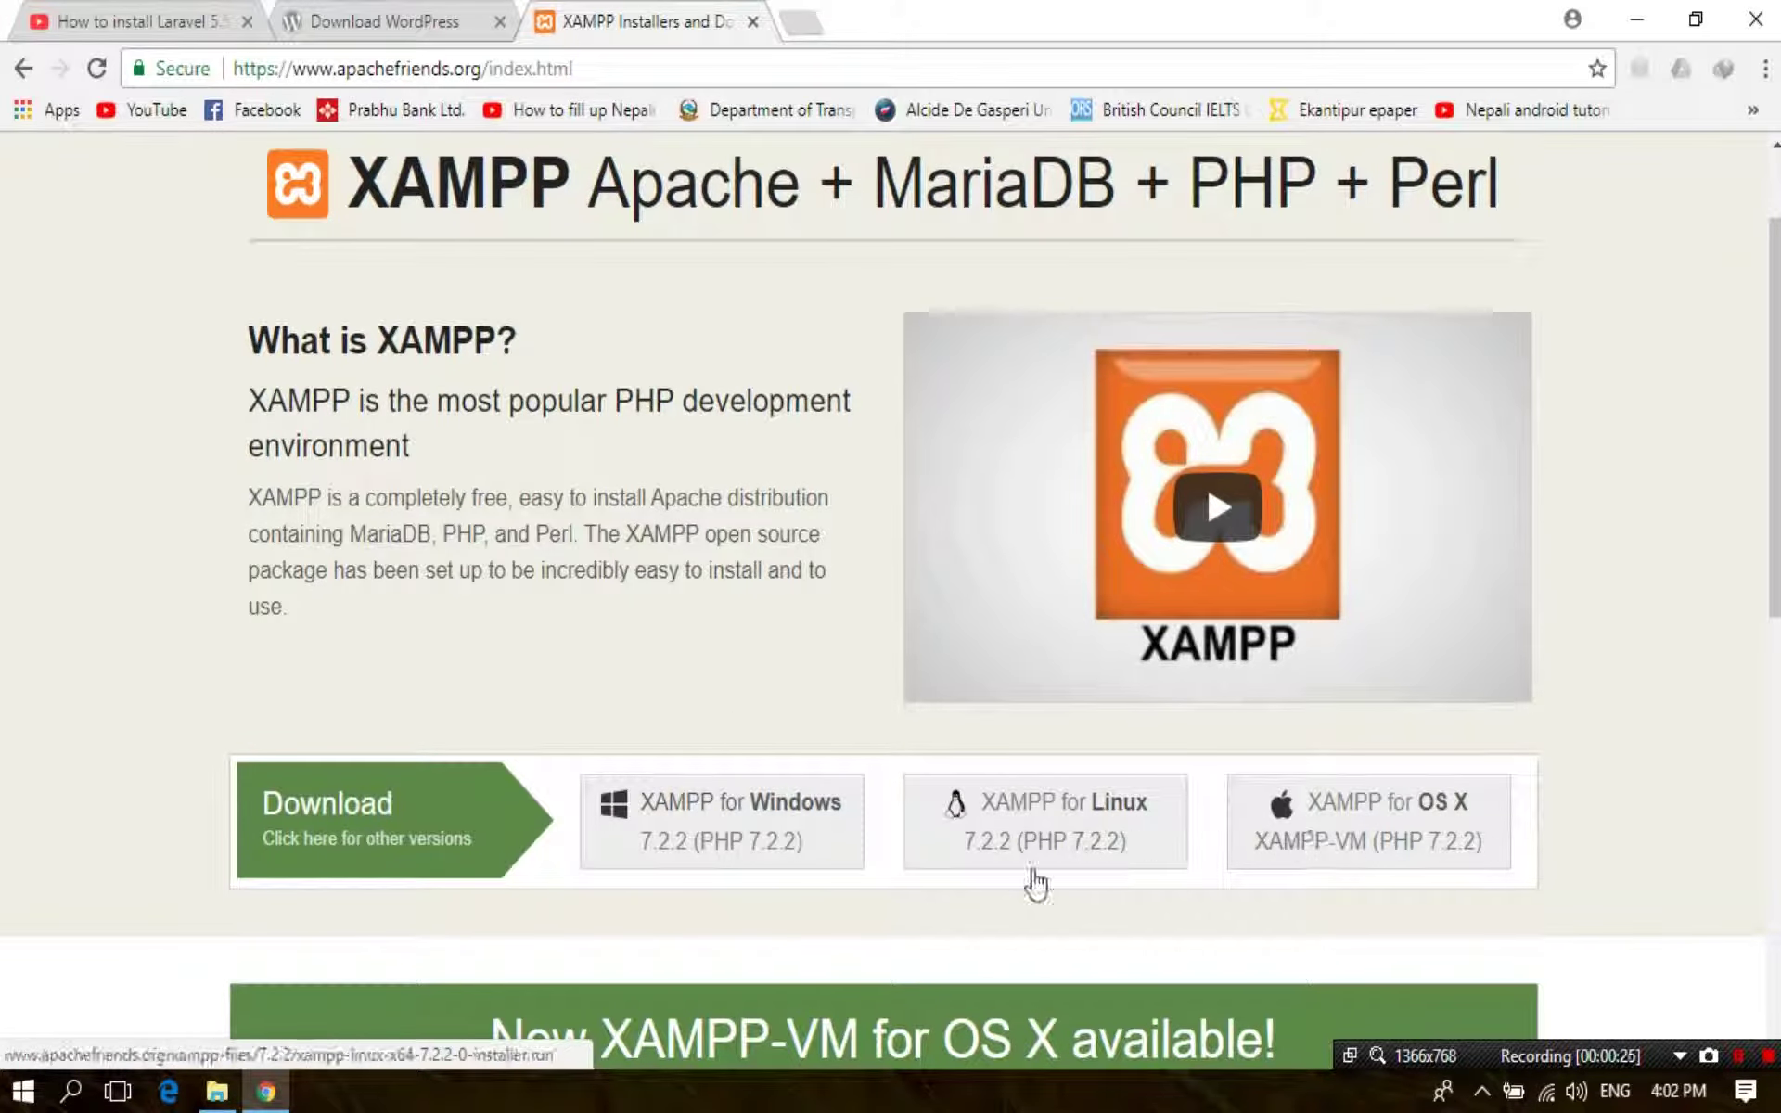
{"action": "scroll", "coordinate": [1371, 835], "scroll_direction": "down", "scroll_amount": 1}
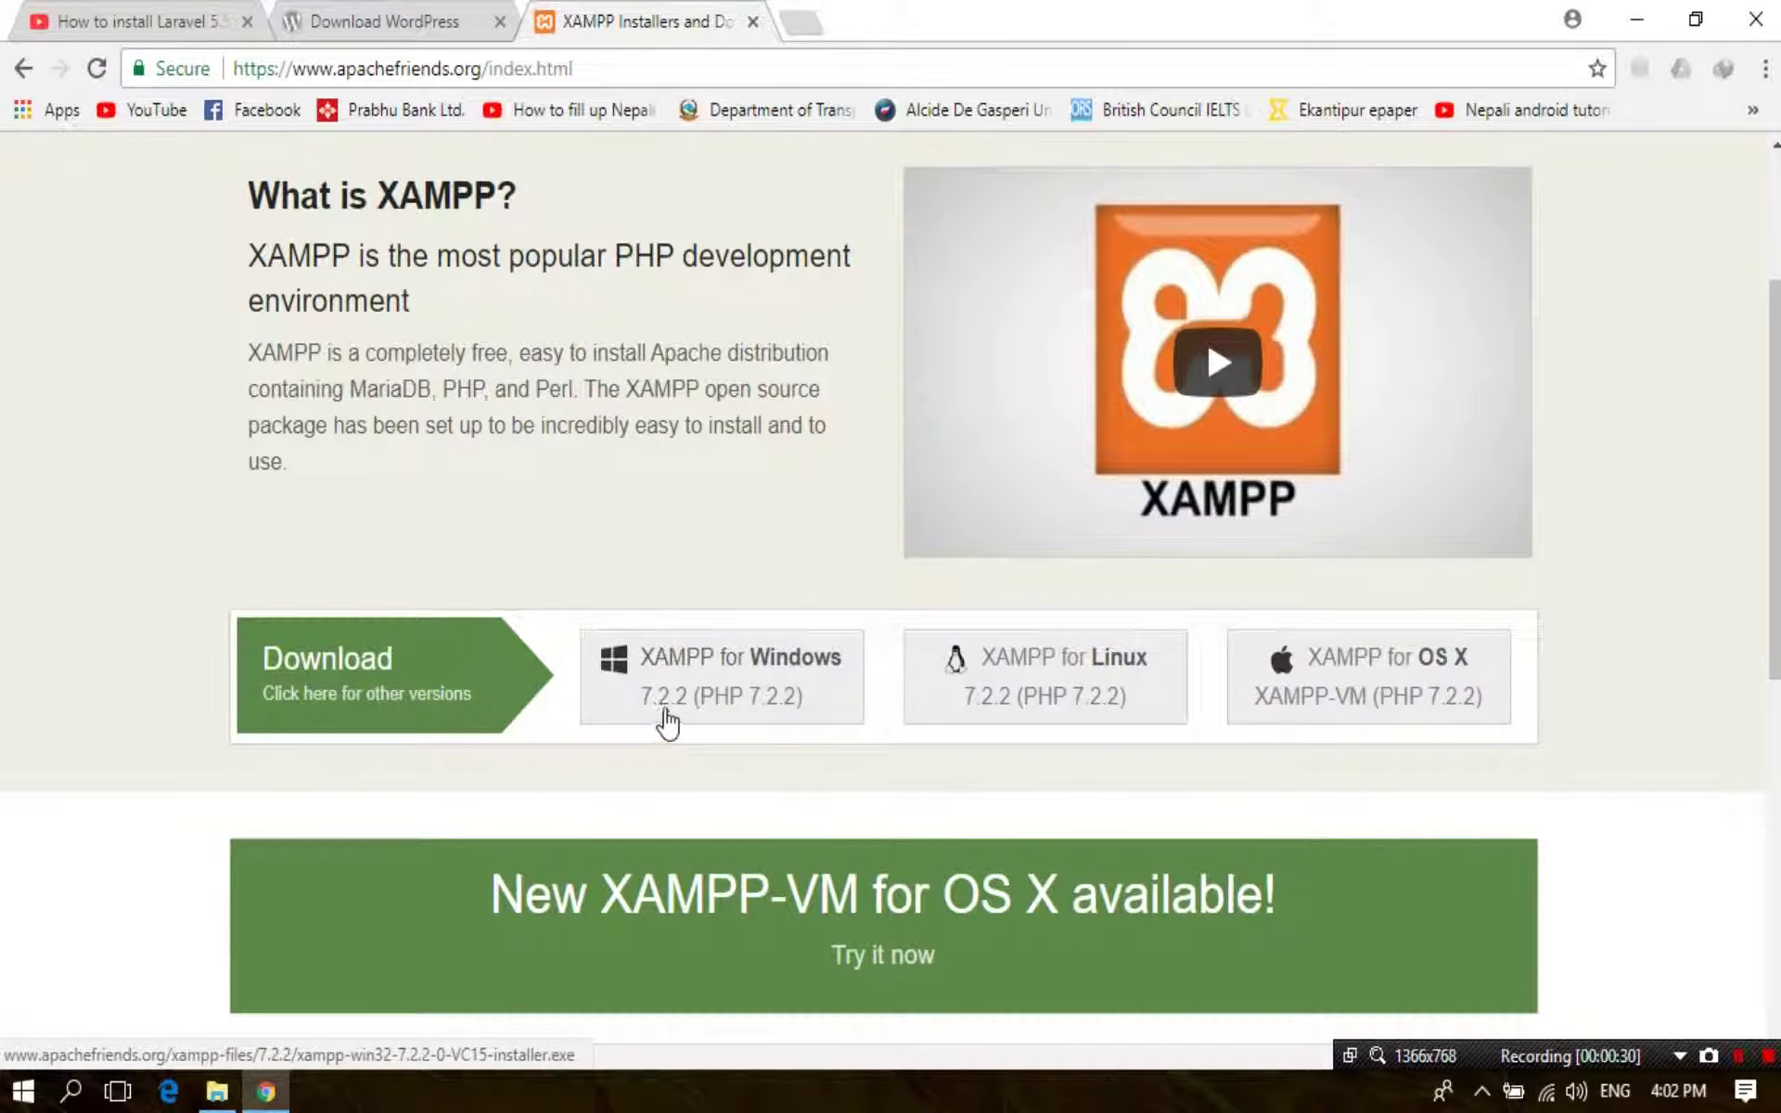
{"action": "left_click", "coordinate": [668, 705]}
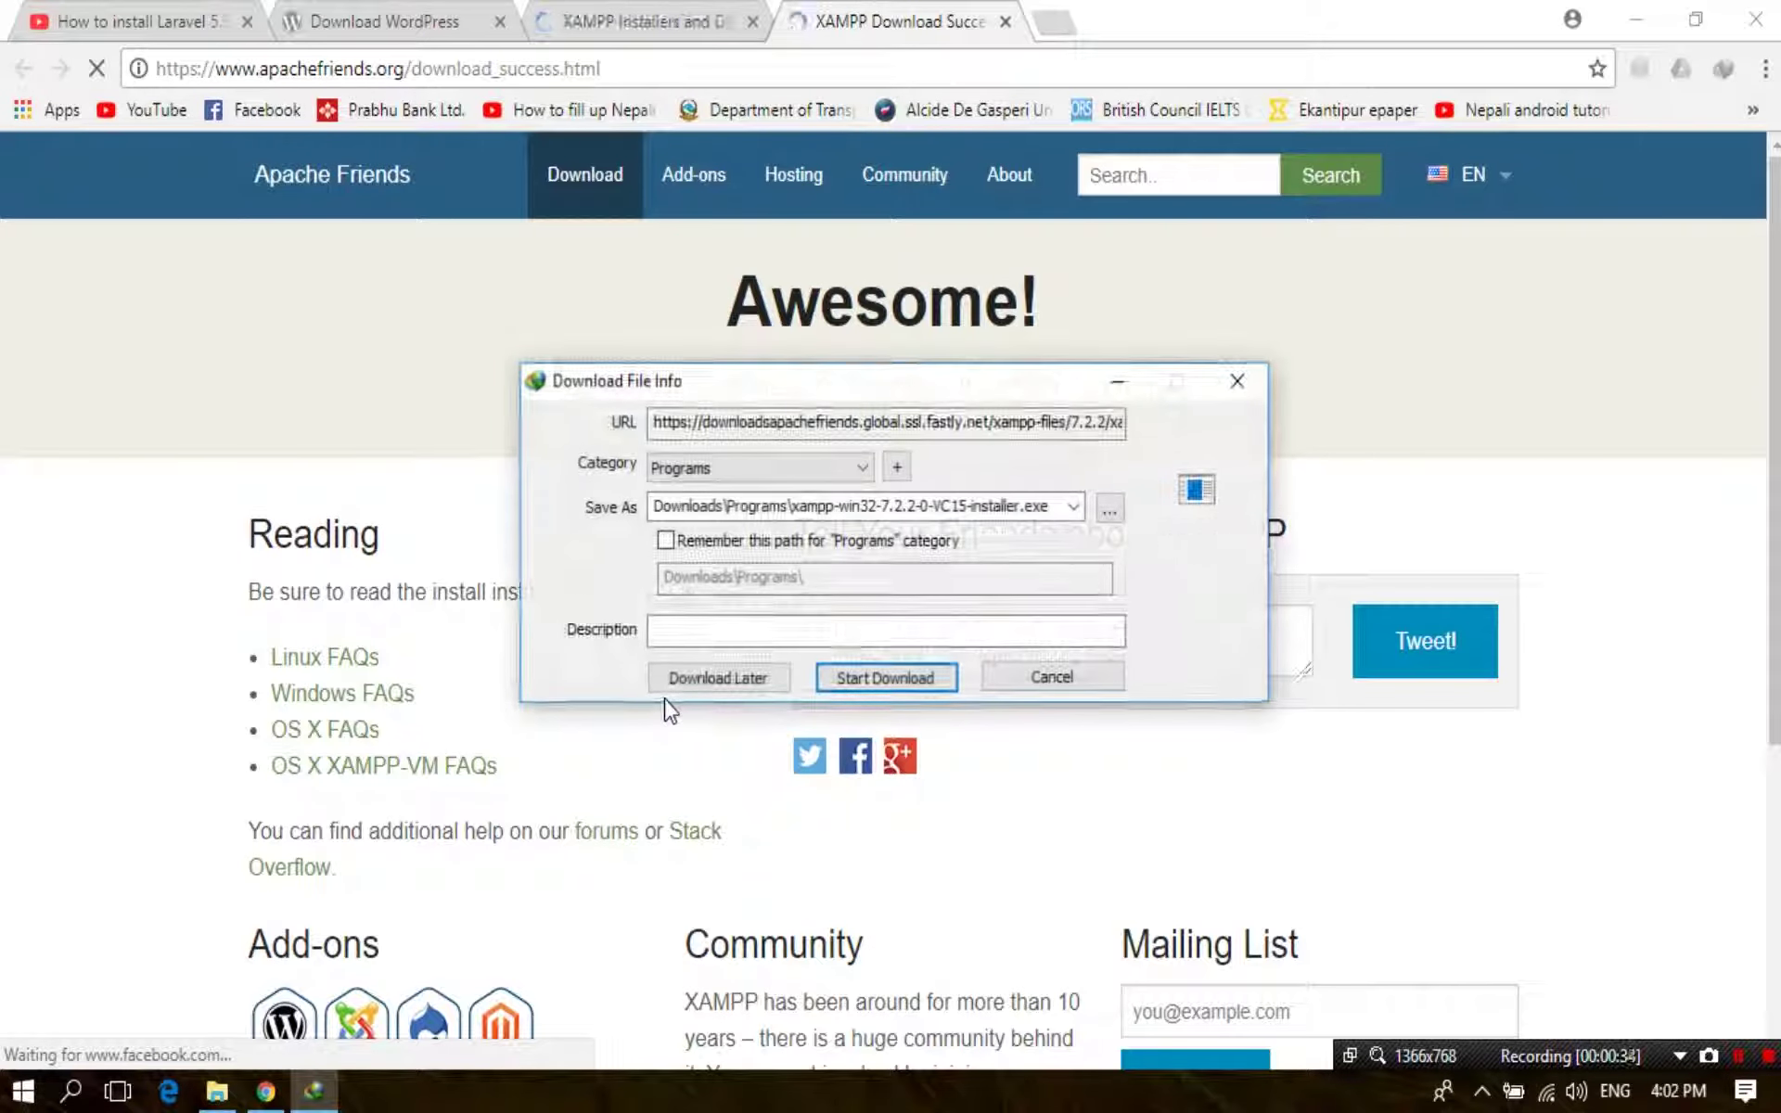
{"action": "left_click", "coordinate": [886, 678]}
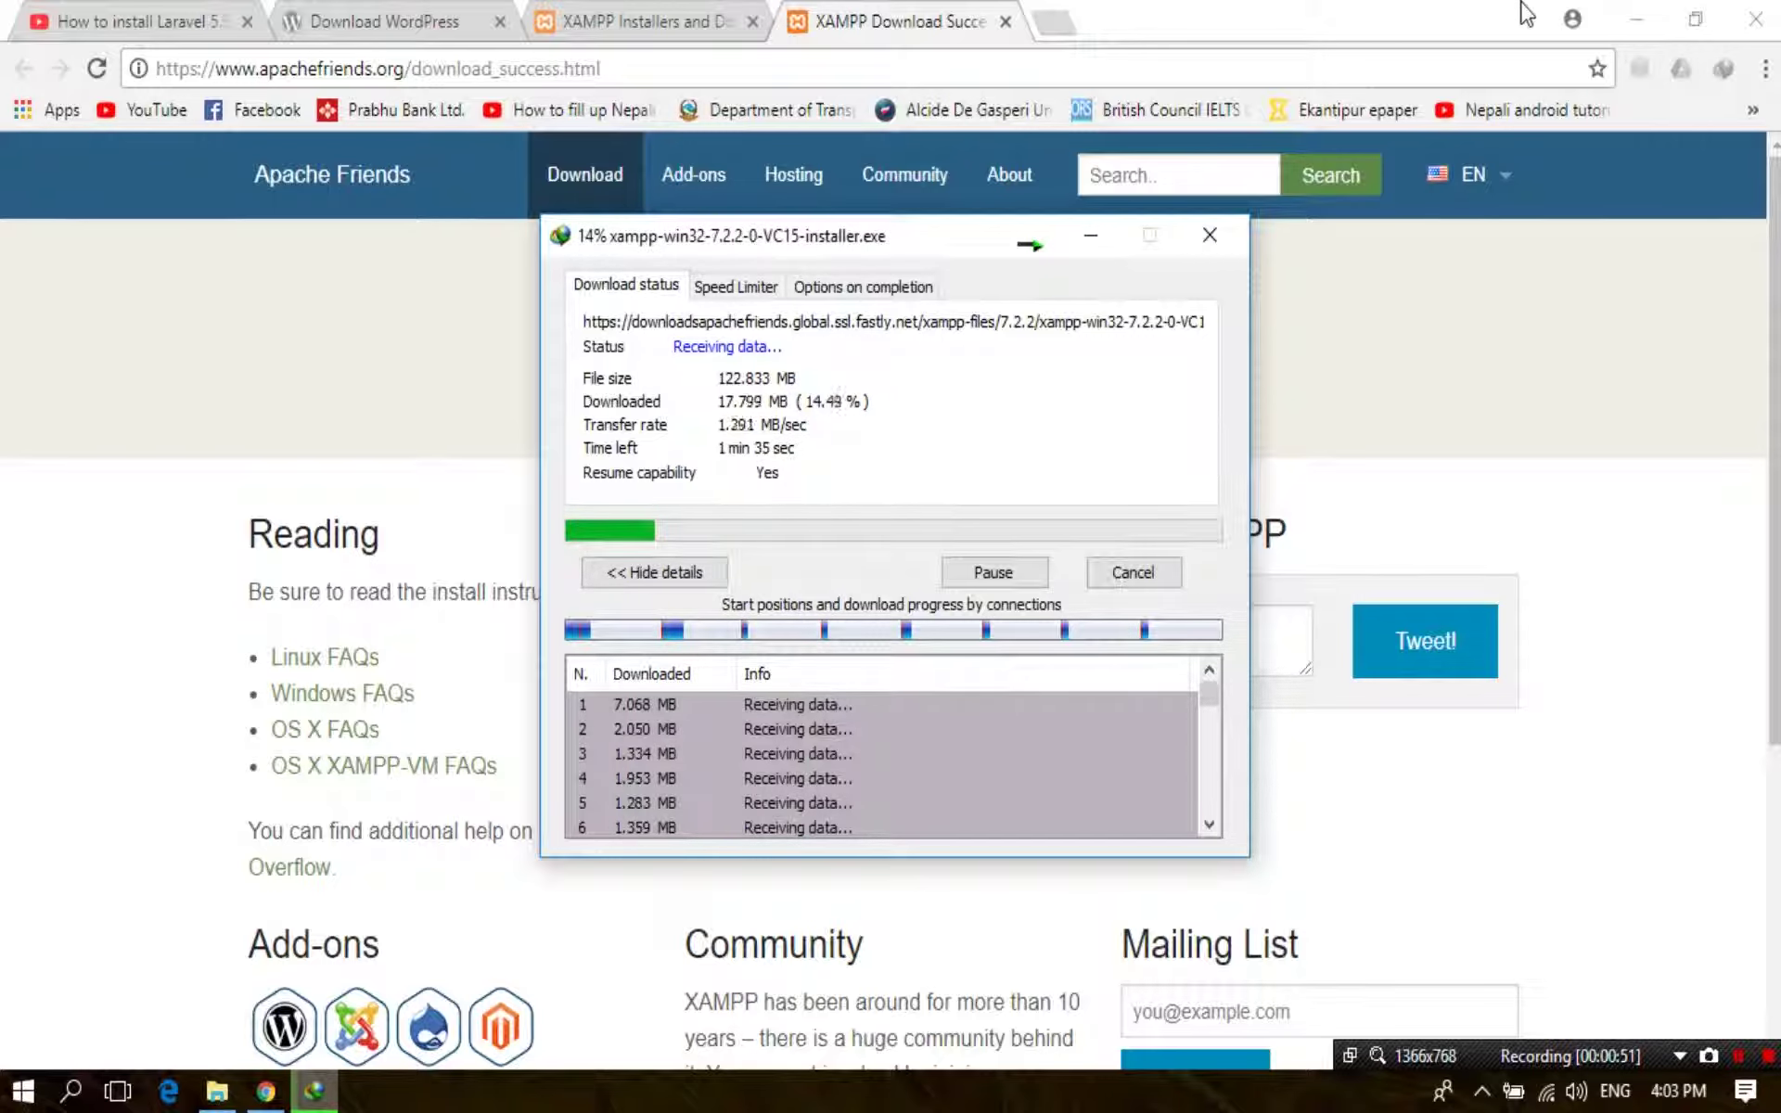
{"action": "left_click", "coordinate": [1628, 22]}
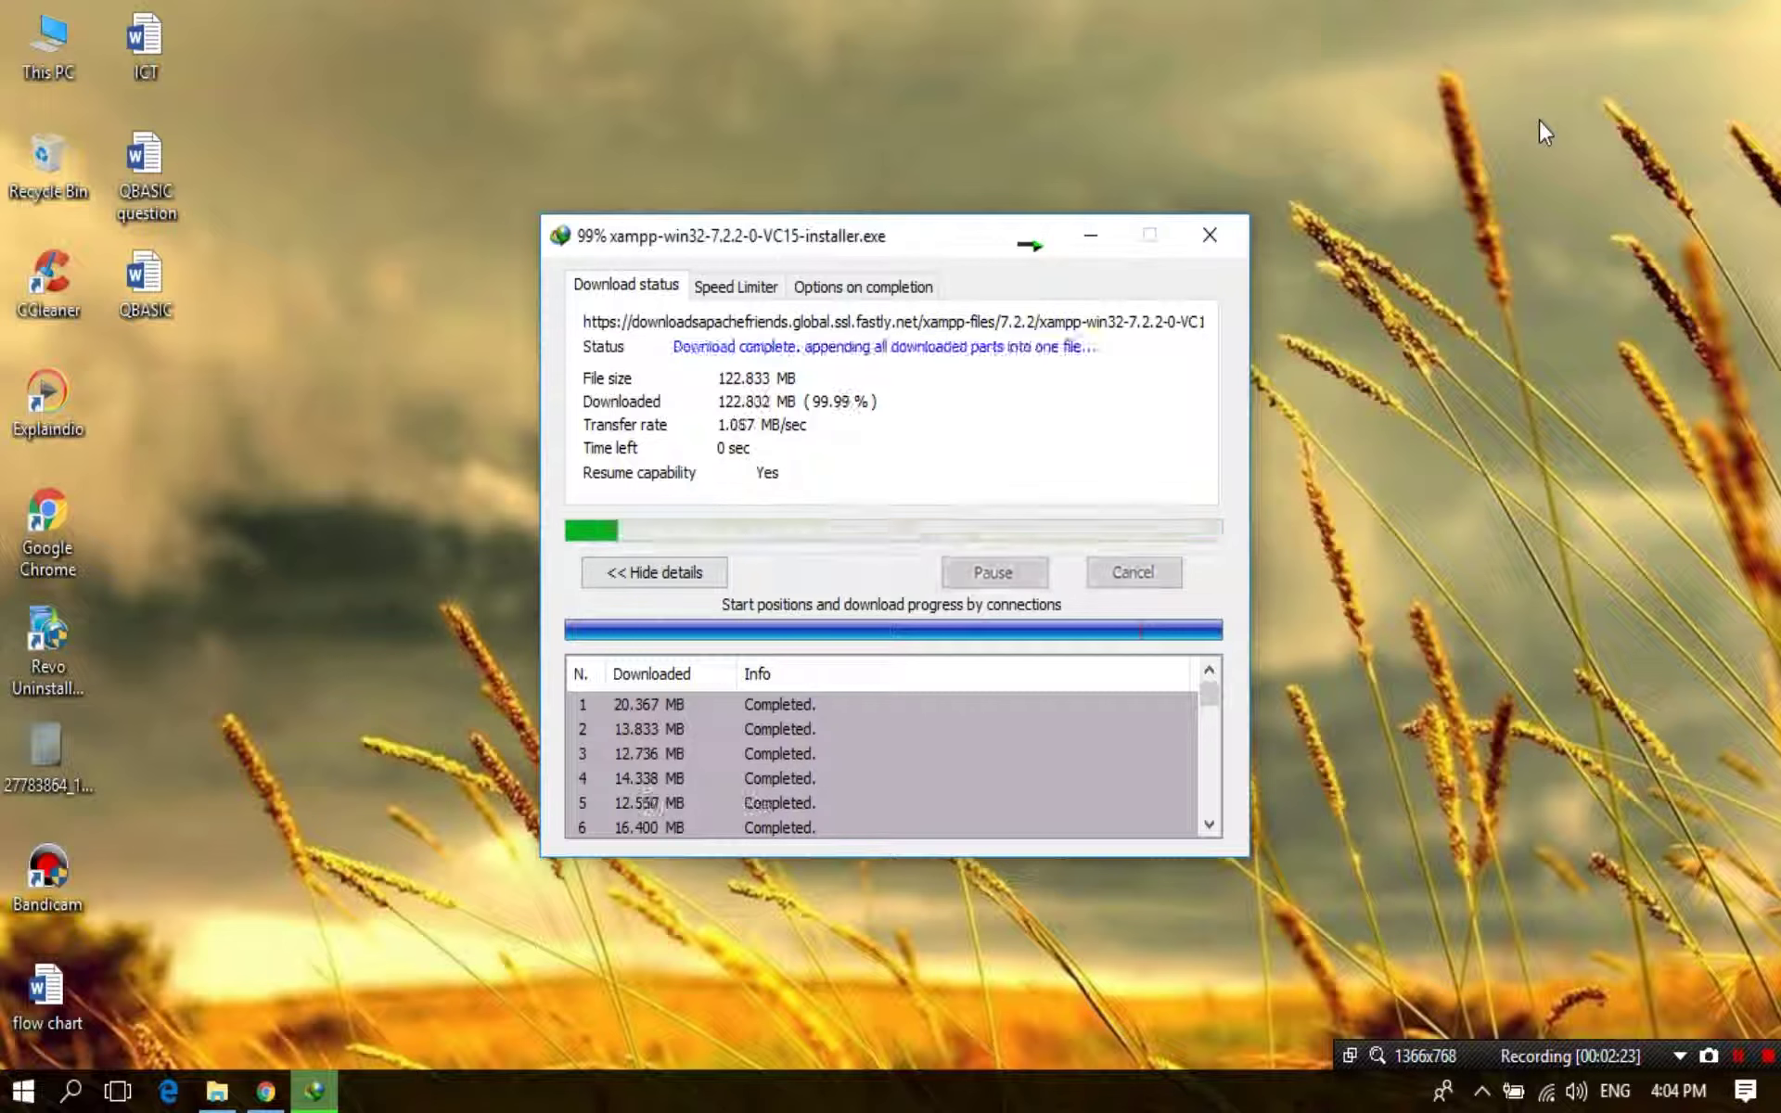
Launch the downloaded XAMPP installer and continue past the download manager, antivirus and User Account Control warnings.
{"action": "key", "text": "Return"}
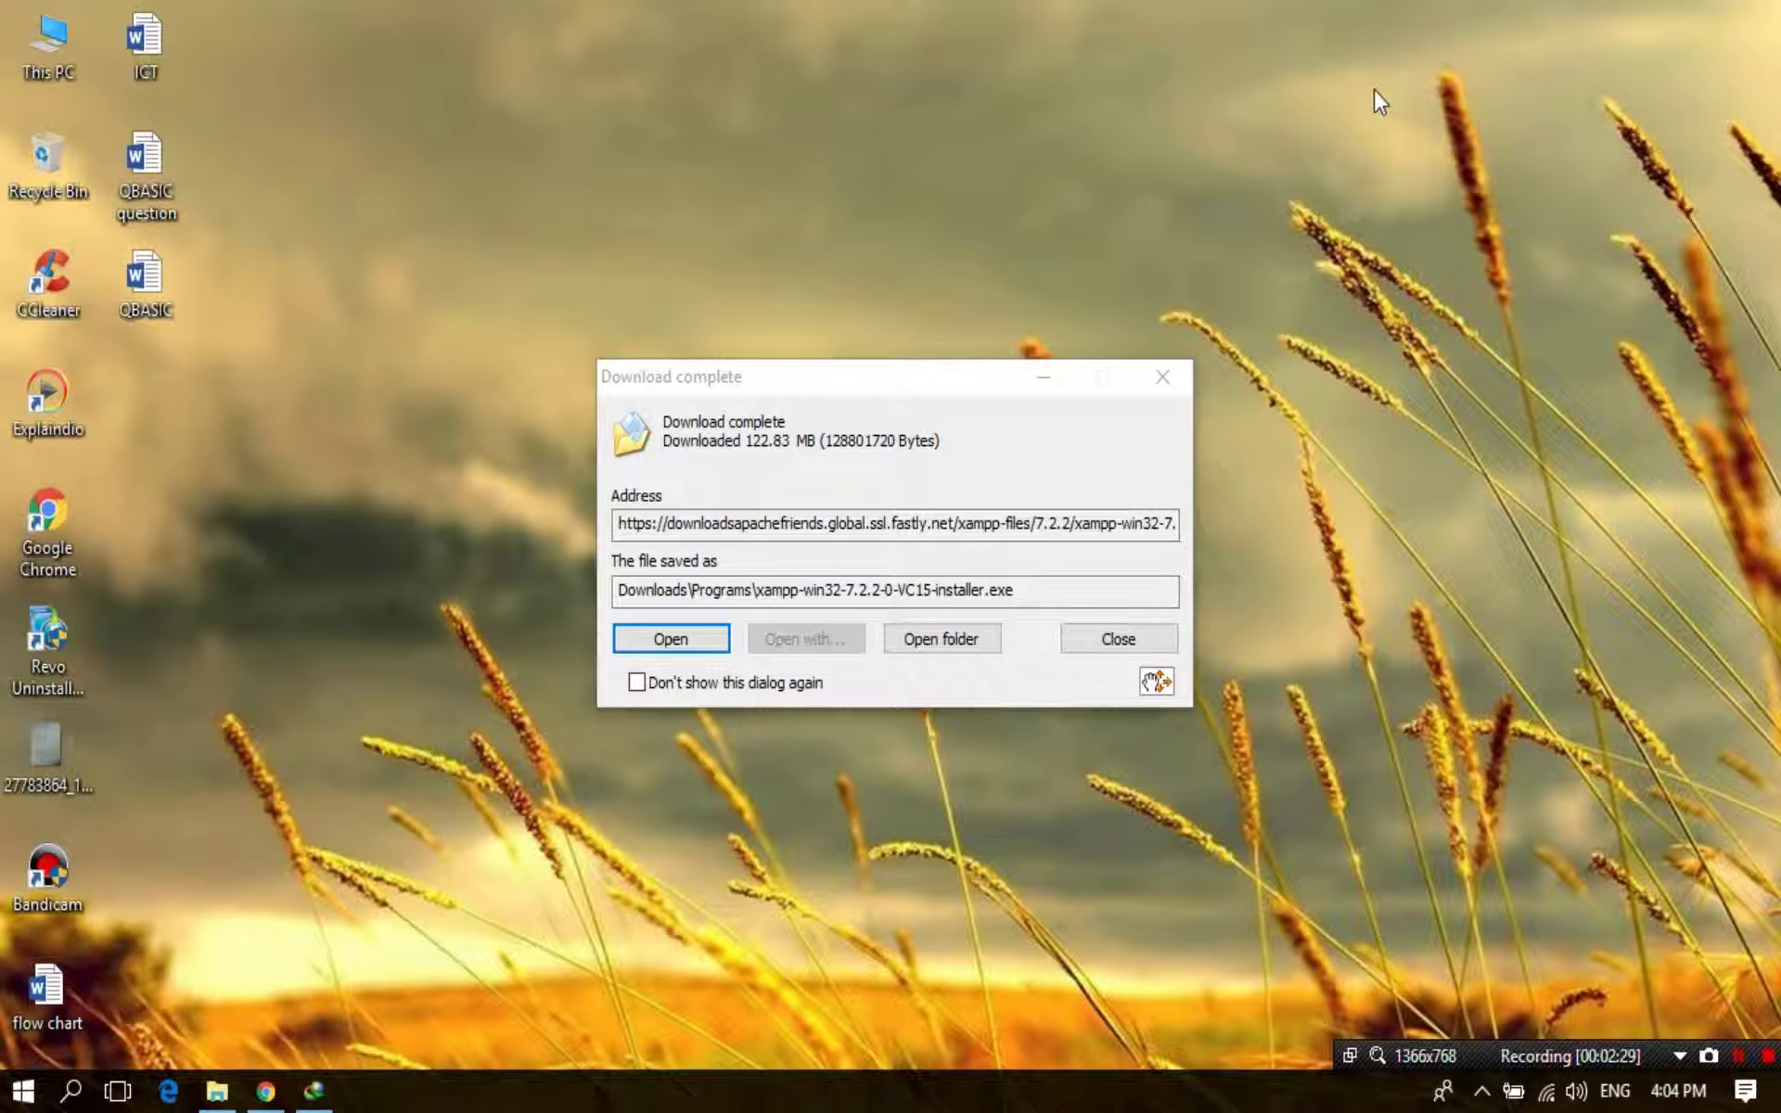
{"action": "left_click", "coordinate": [660, 638]}
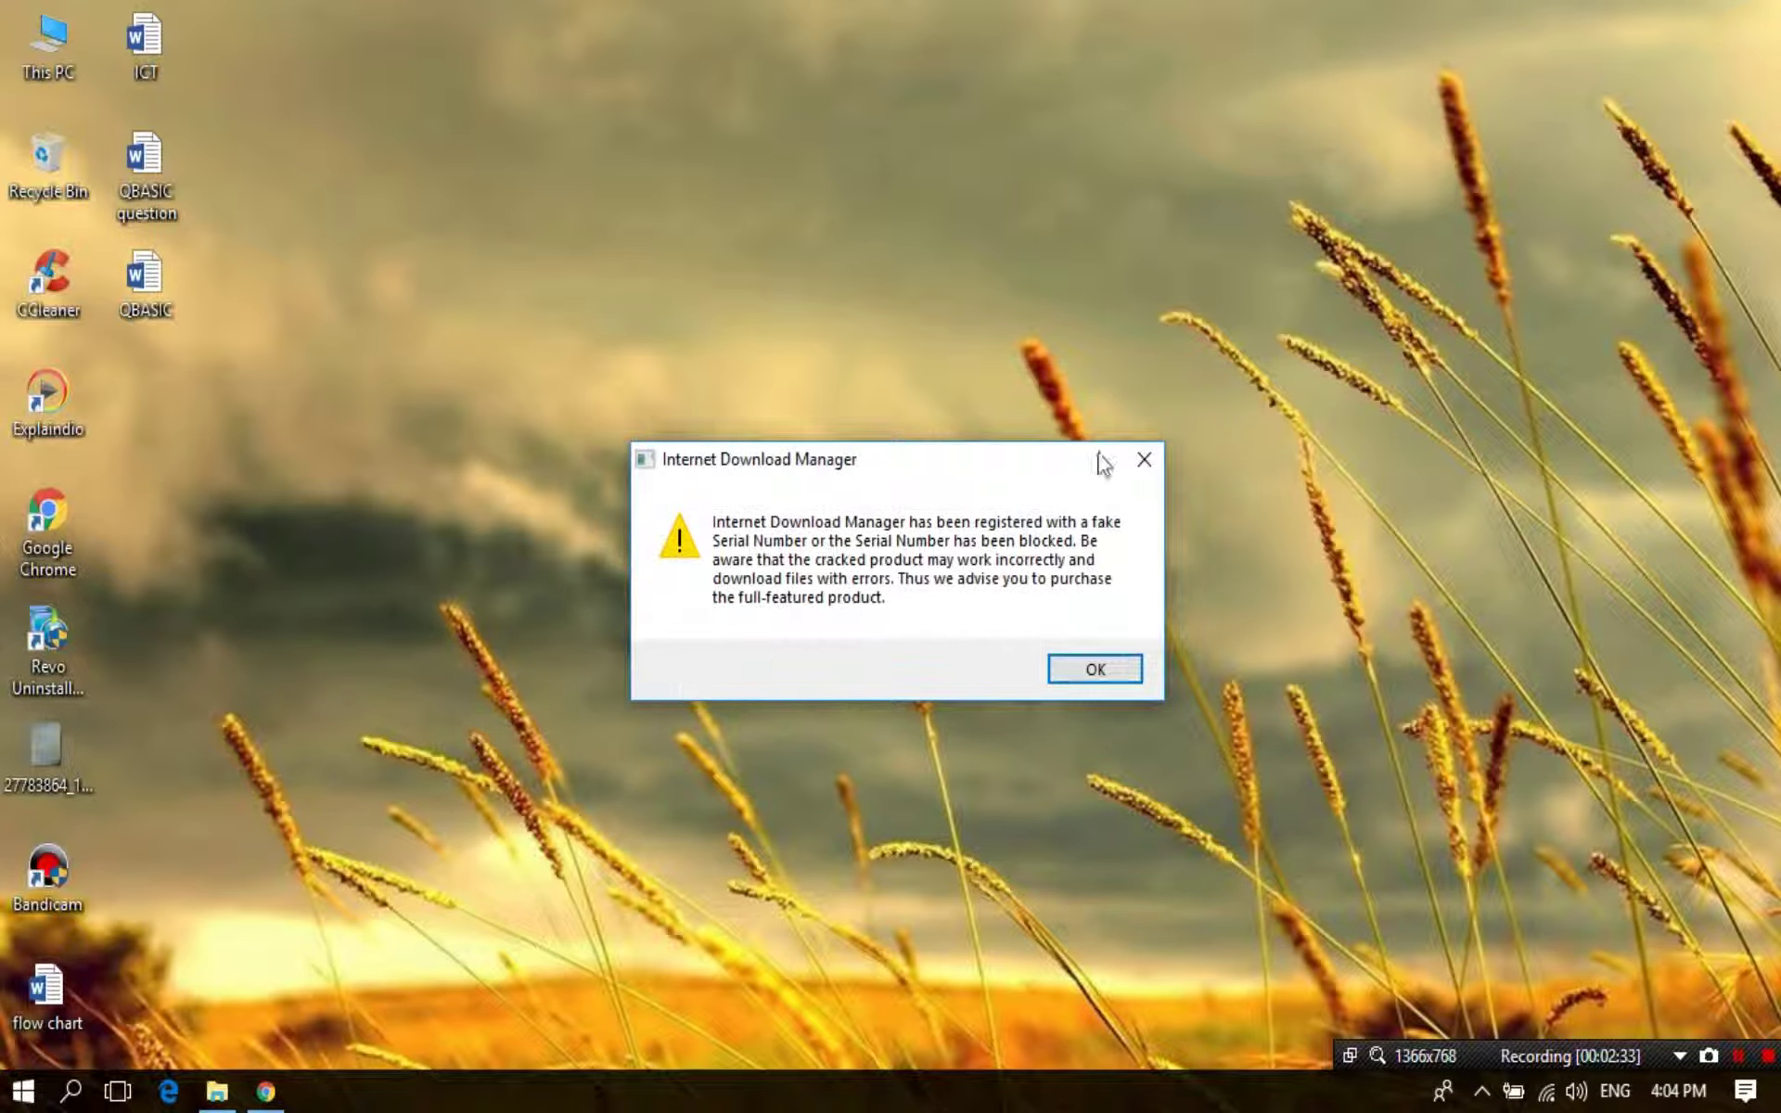
{"action": "left_click", "coordinate": [1135, 460]}
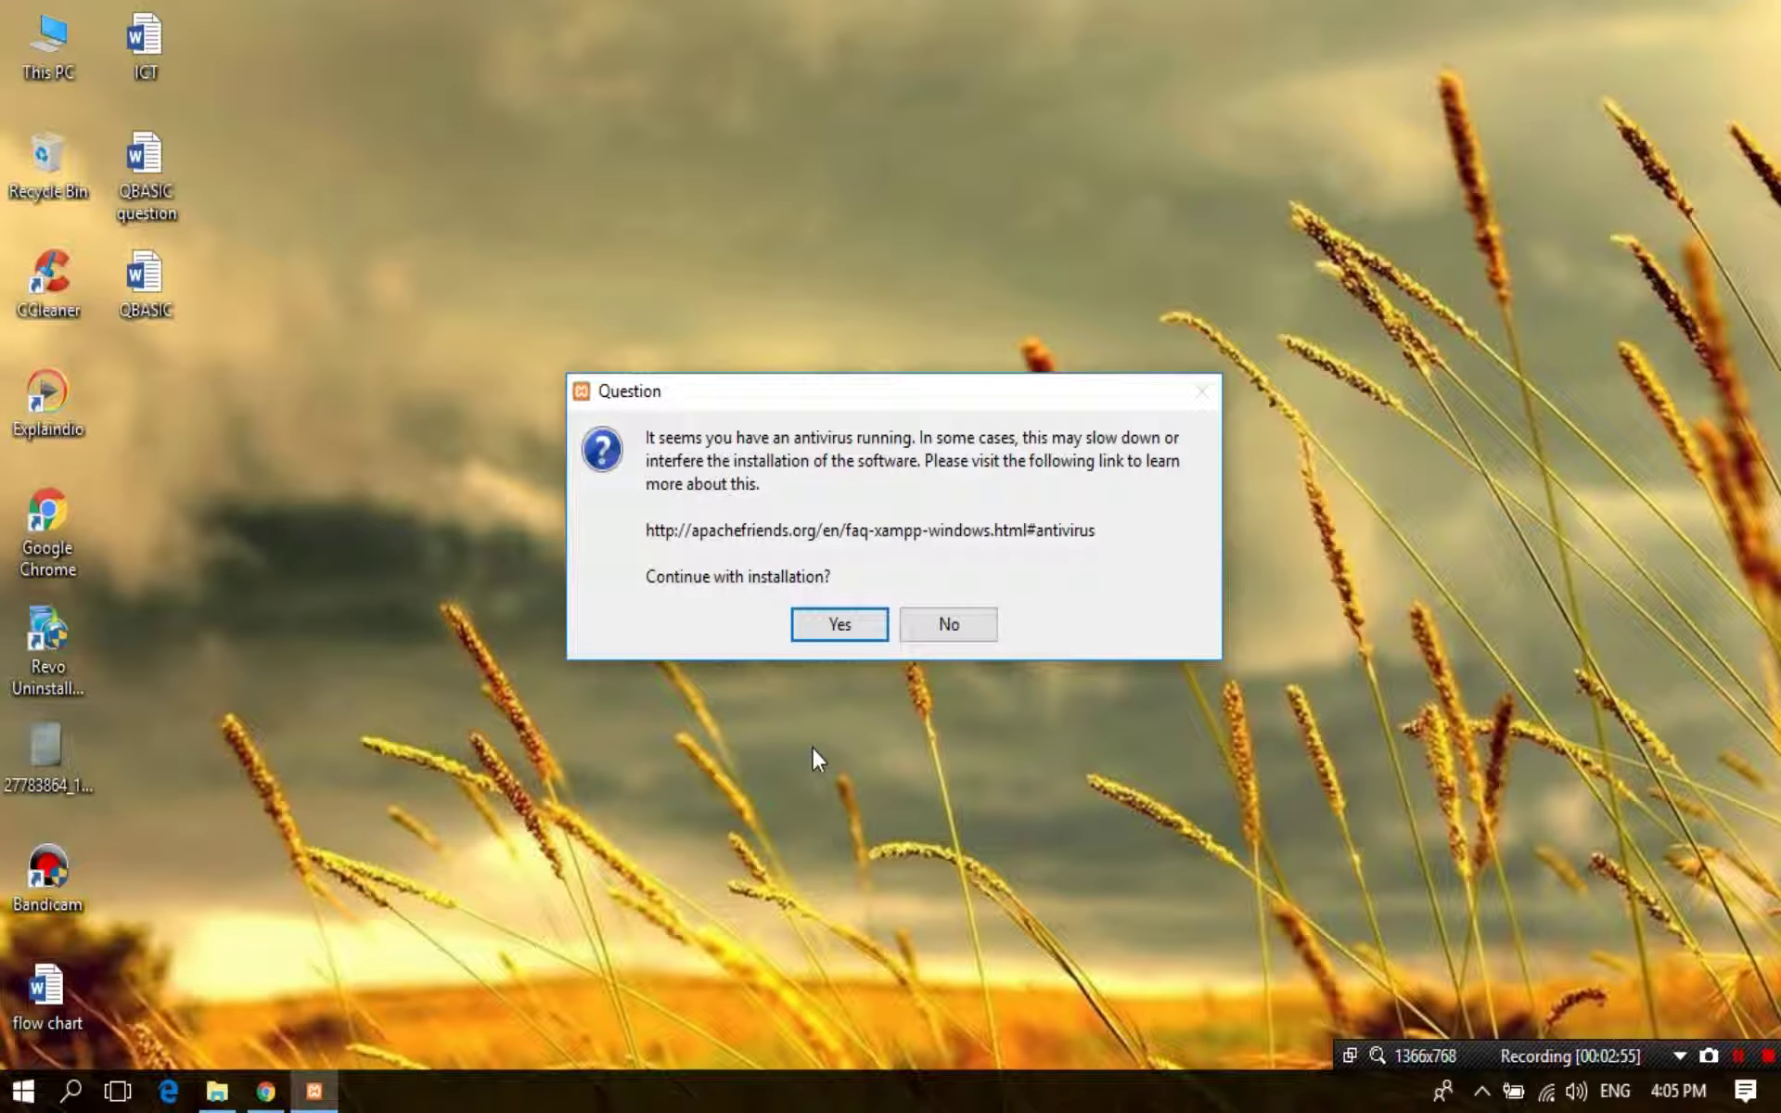
{"action": "left_click", "coordinate": [816, 619]}
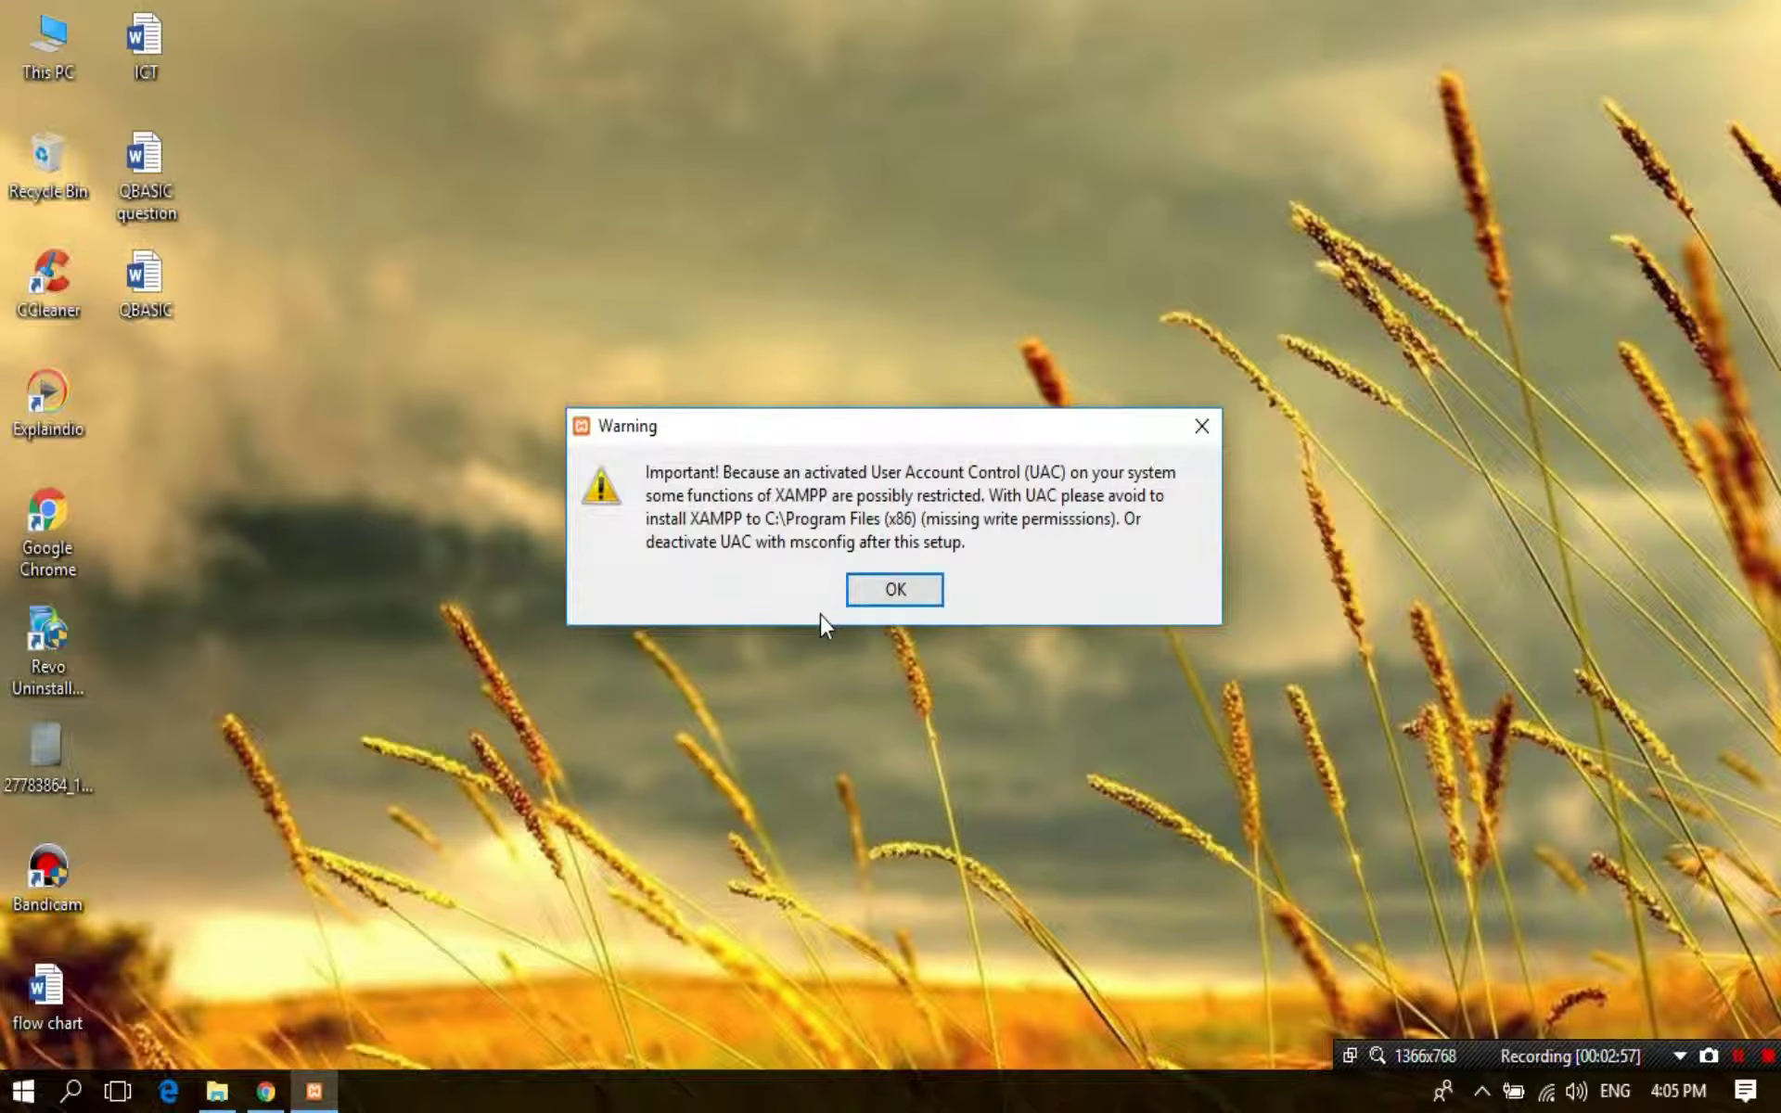
{"action": "left_click", "coordinate": [870, 590]}
Install XAMPP with all default components into C:\xampp, closing the Bitnami web page.
{"action": "left_click", "coordinate": [1057, 835]}
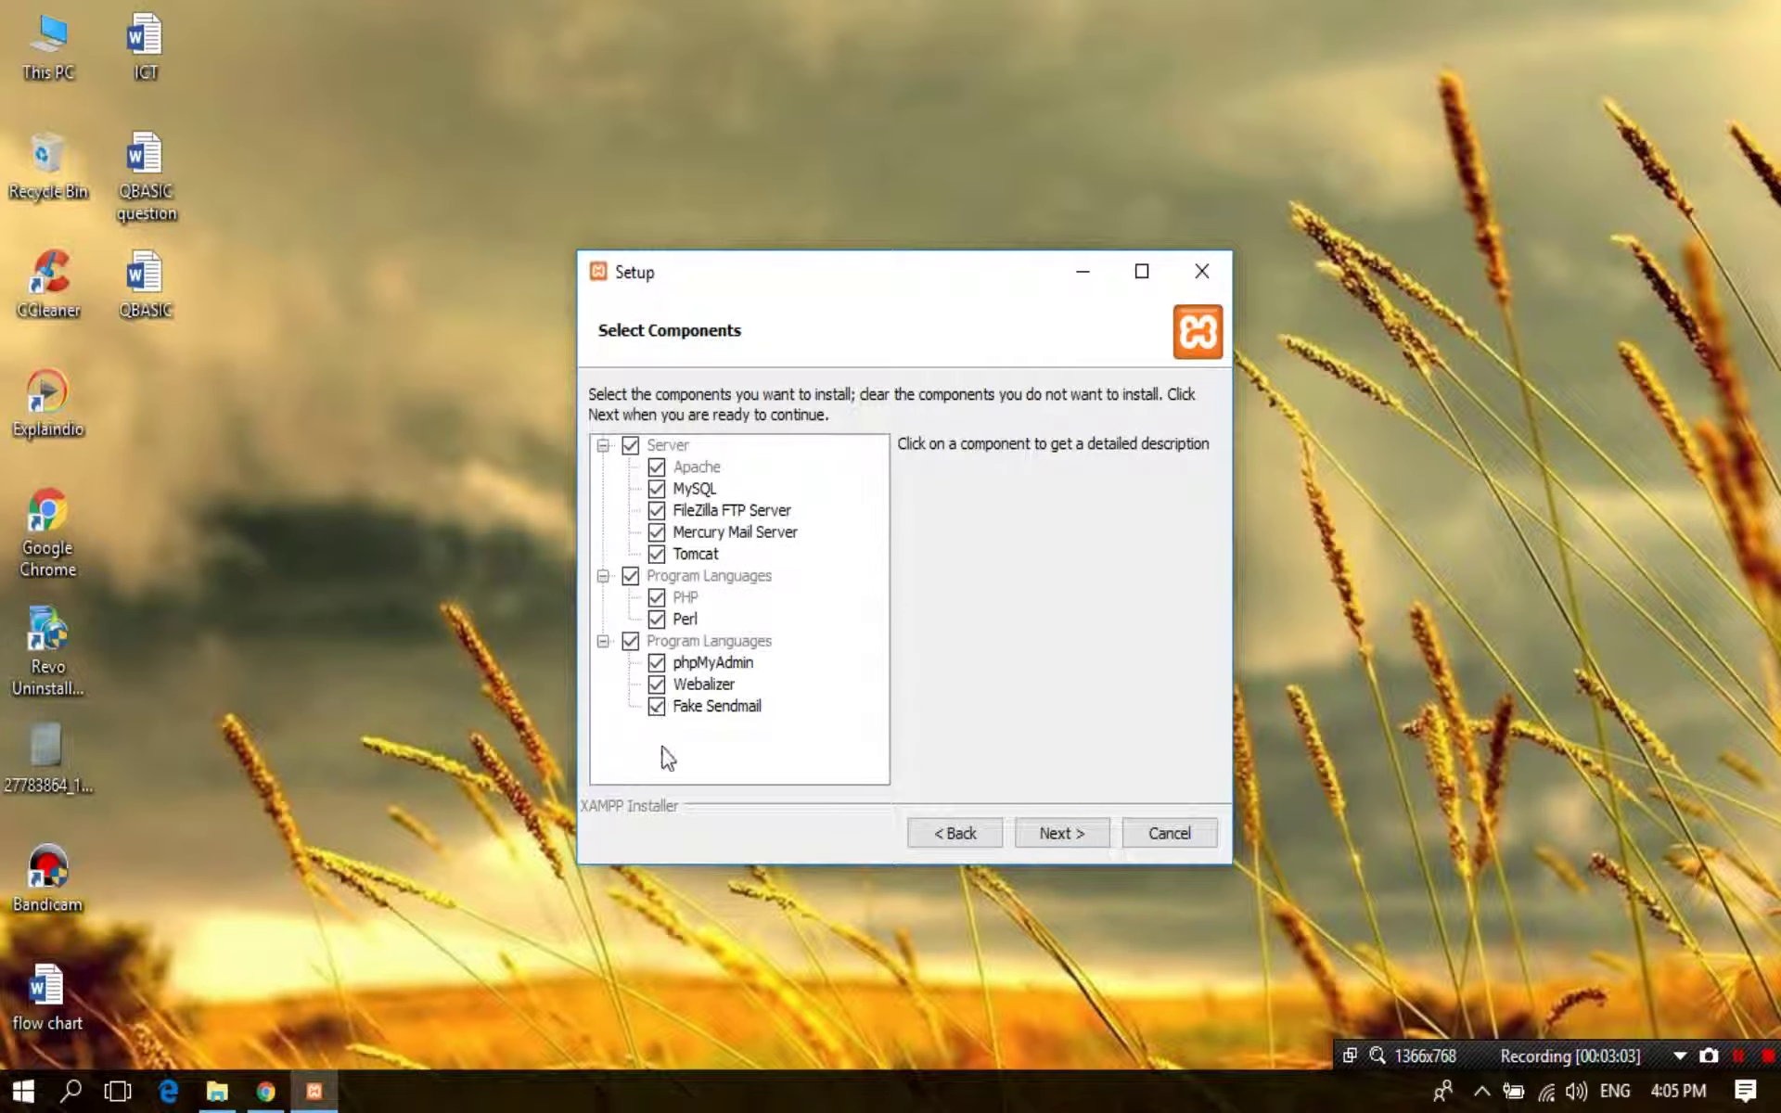
{"action": "left_click", "coordinate": [1056, 833]}
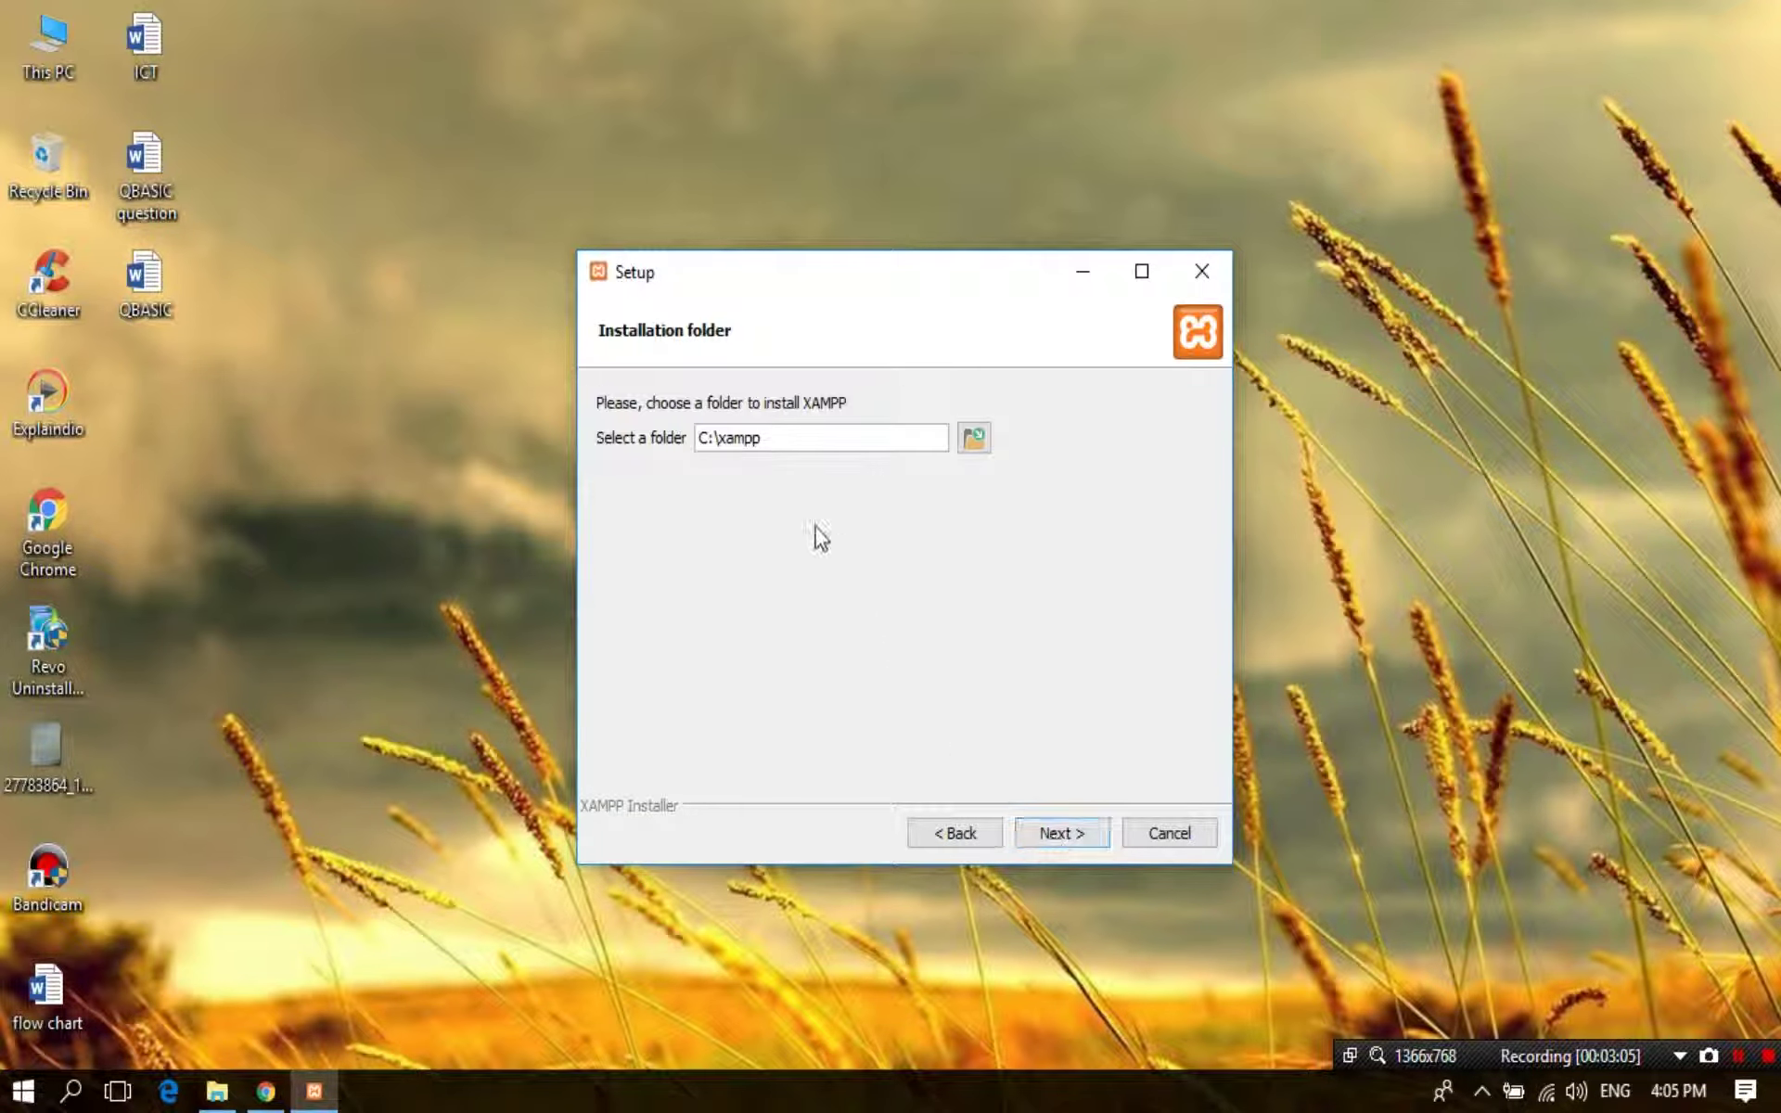
{"action": "left_click", "coordinate": [1057, 844]}
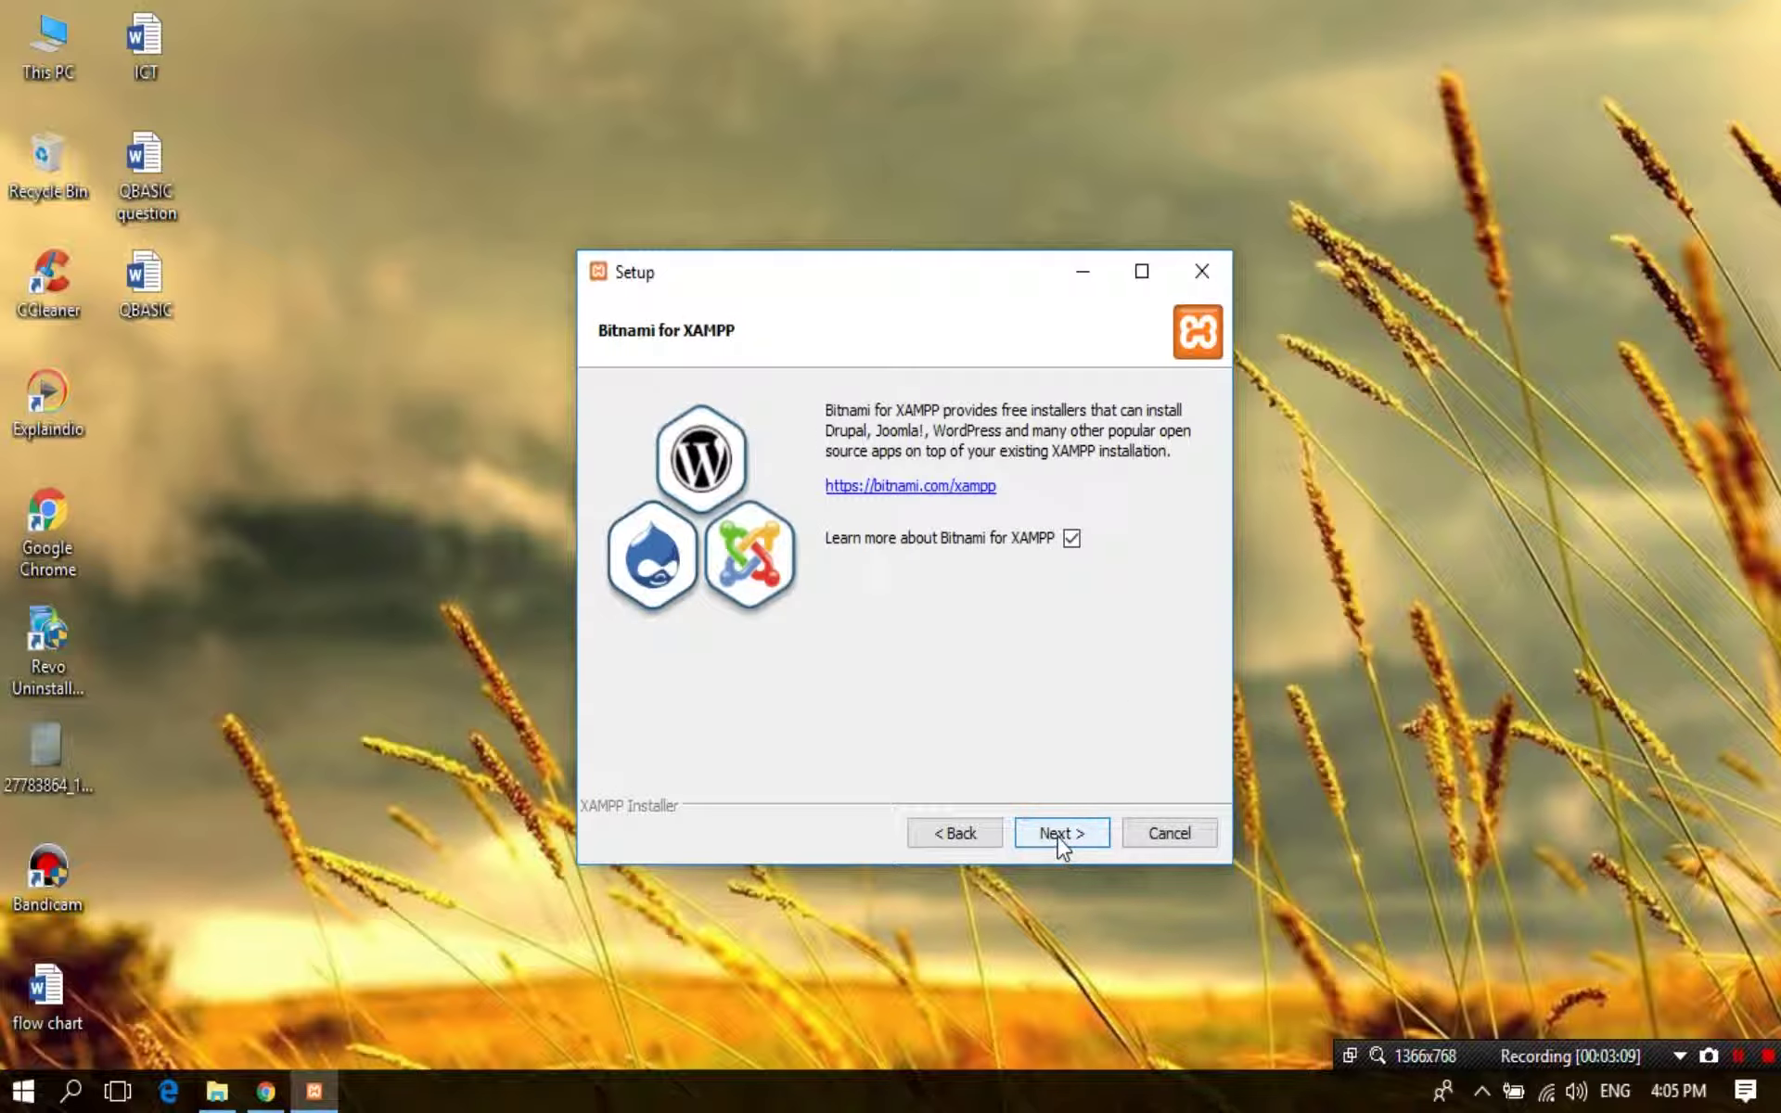
{"action": "left_click", "coordinate": [1059, 835]}
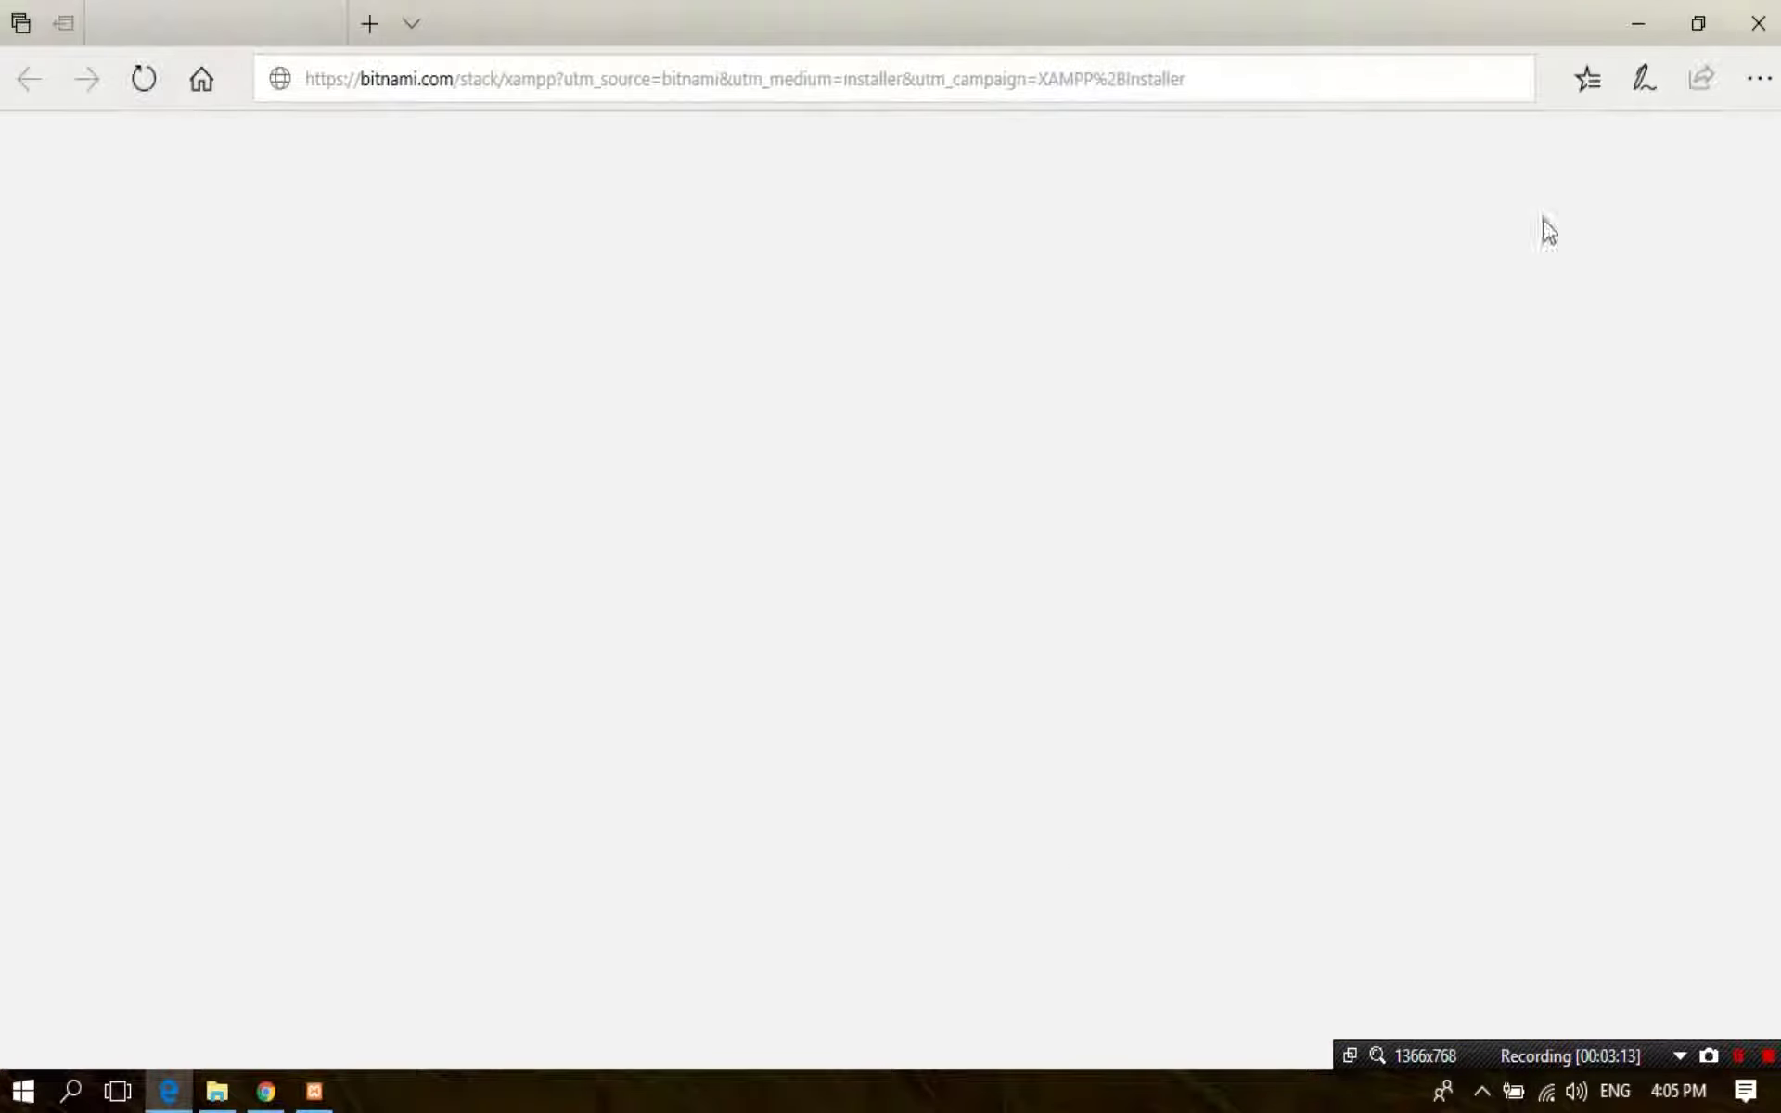
{"action": "left_click", "coordinate": [1758, 22]}
{"action": "left_click", "coordinate": [1053, 835]}
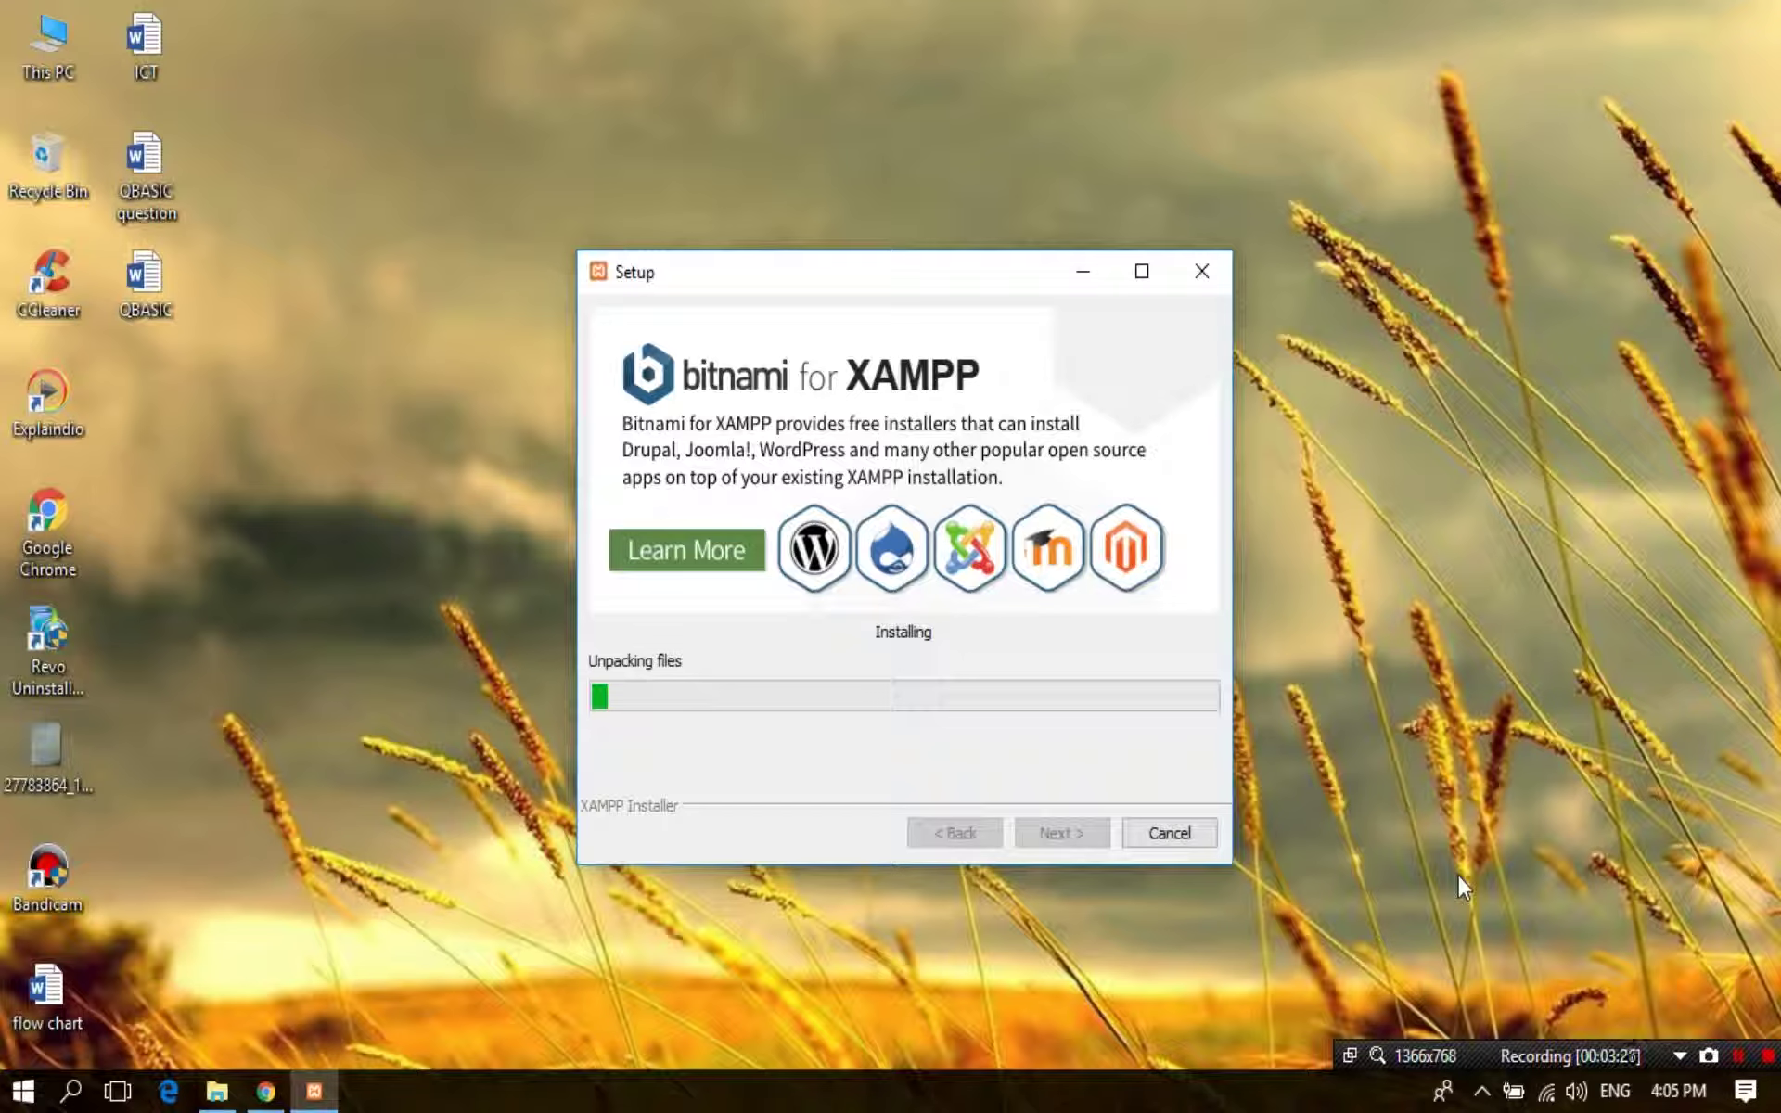
Finish the XAMPP setup with the Control Panel launch enabled and save English as its language.
{"action": "left_click", "coordinate": [1736, 1056]}
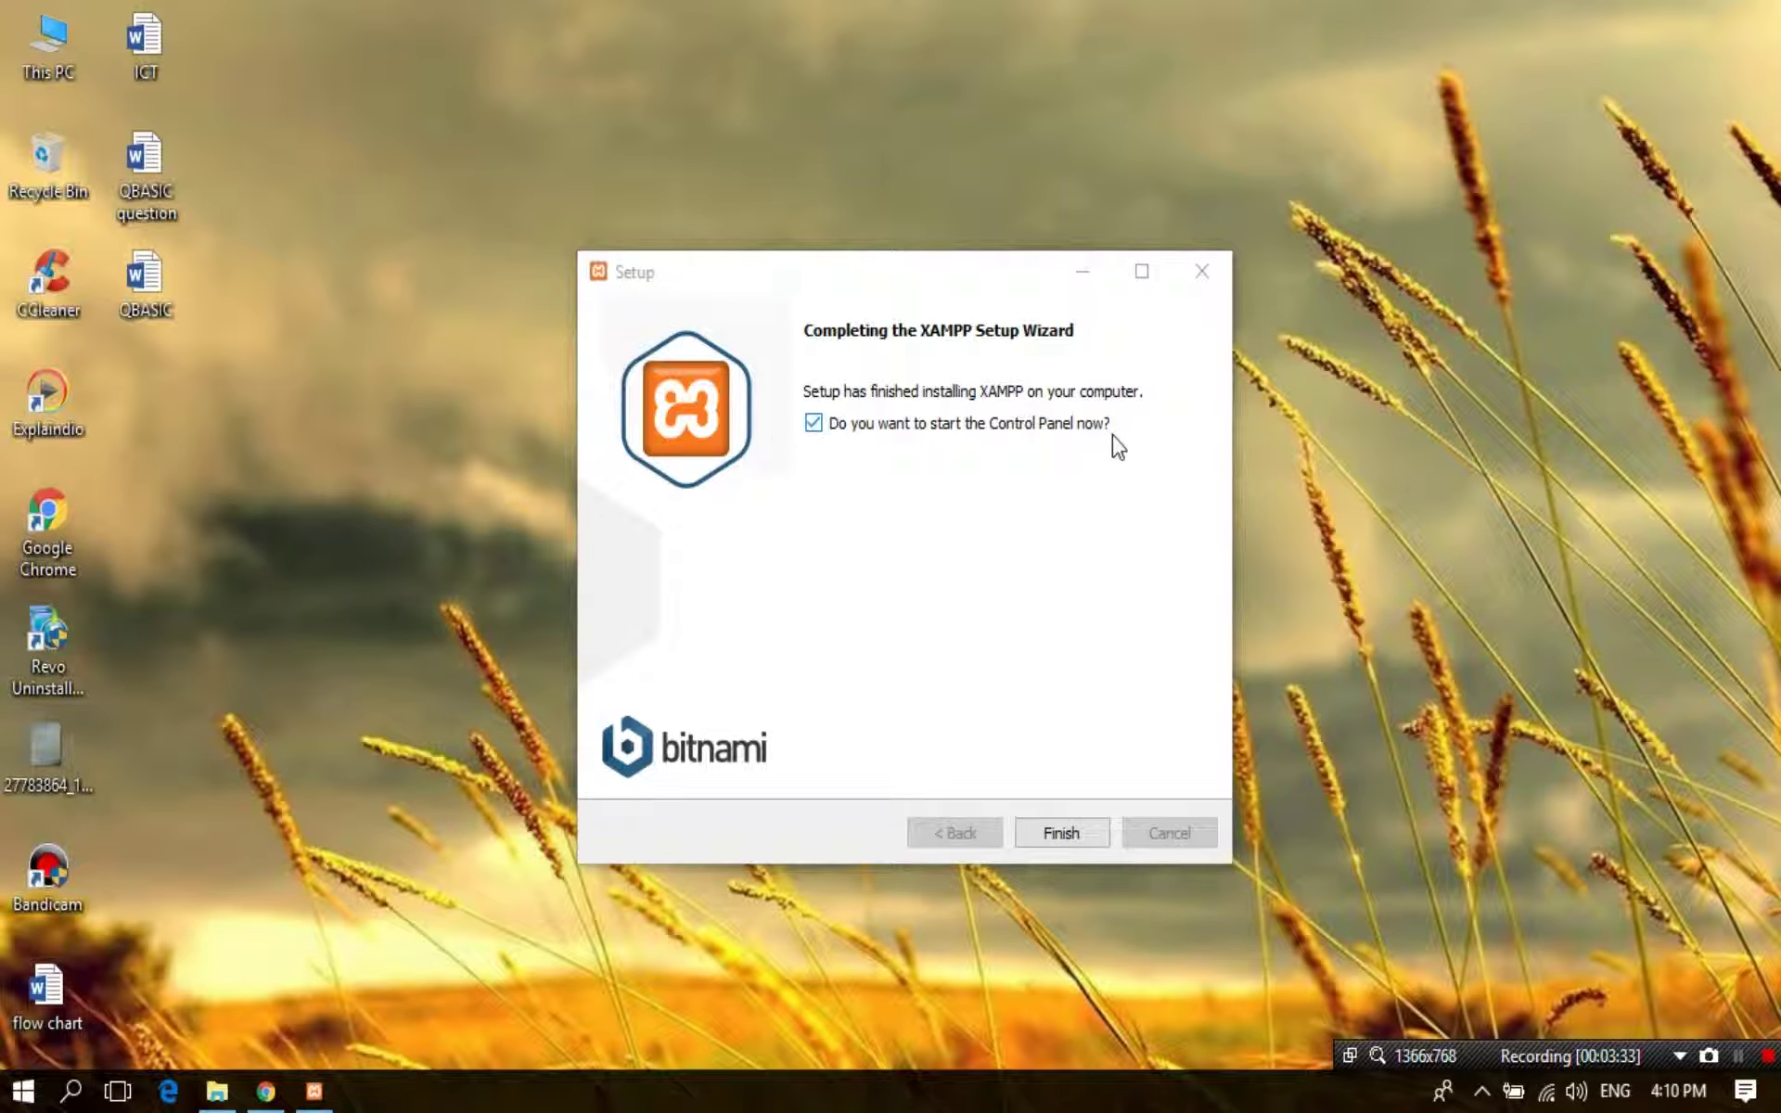
{"action": "left_click", "coordinate": [1065, 833]}
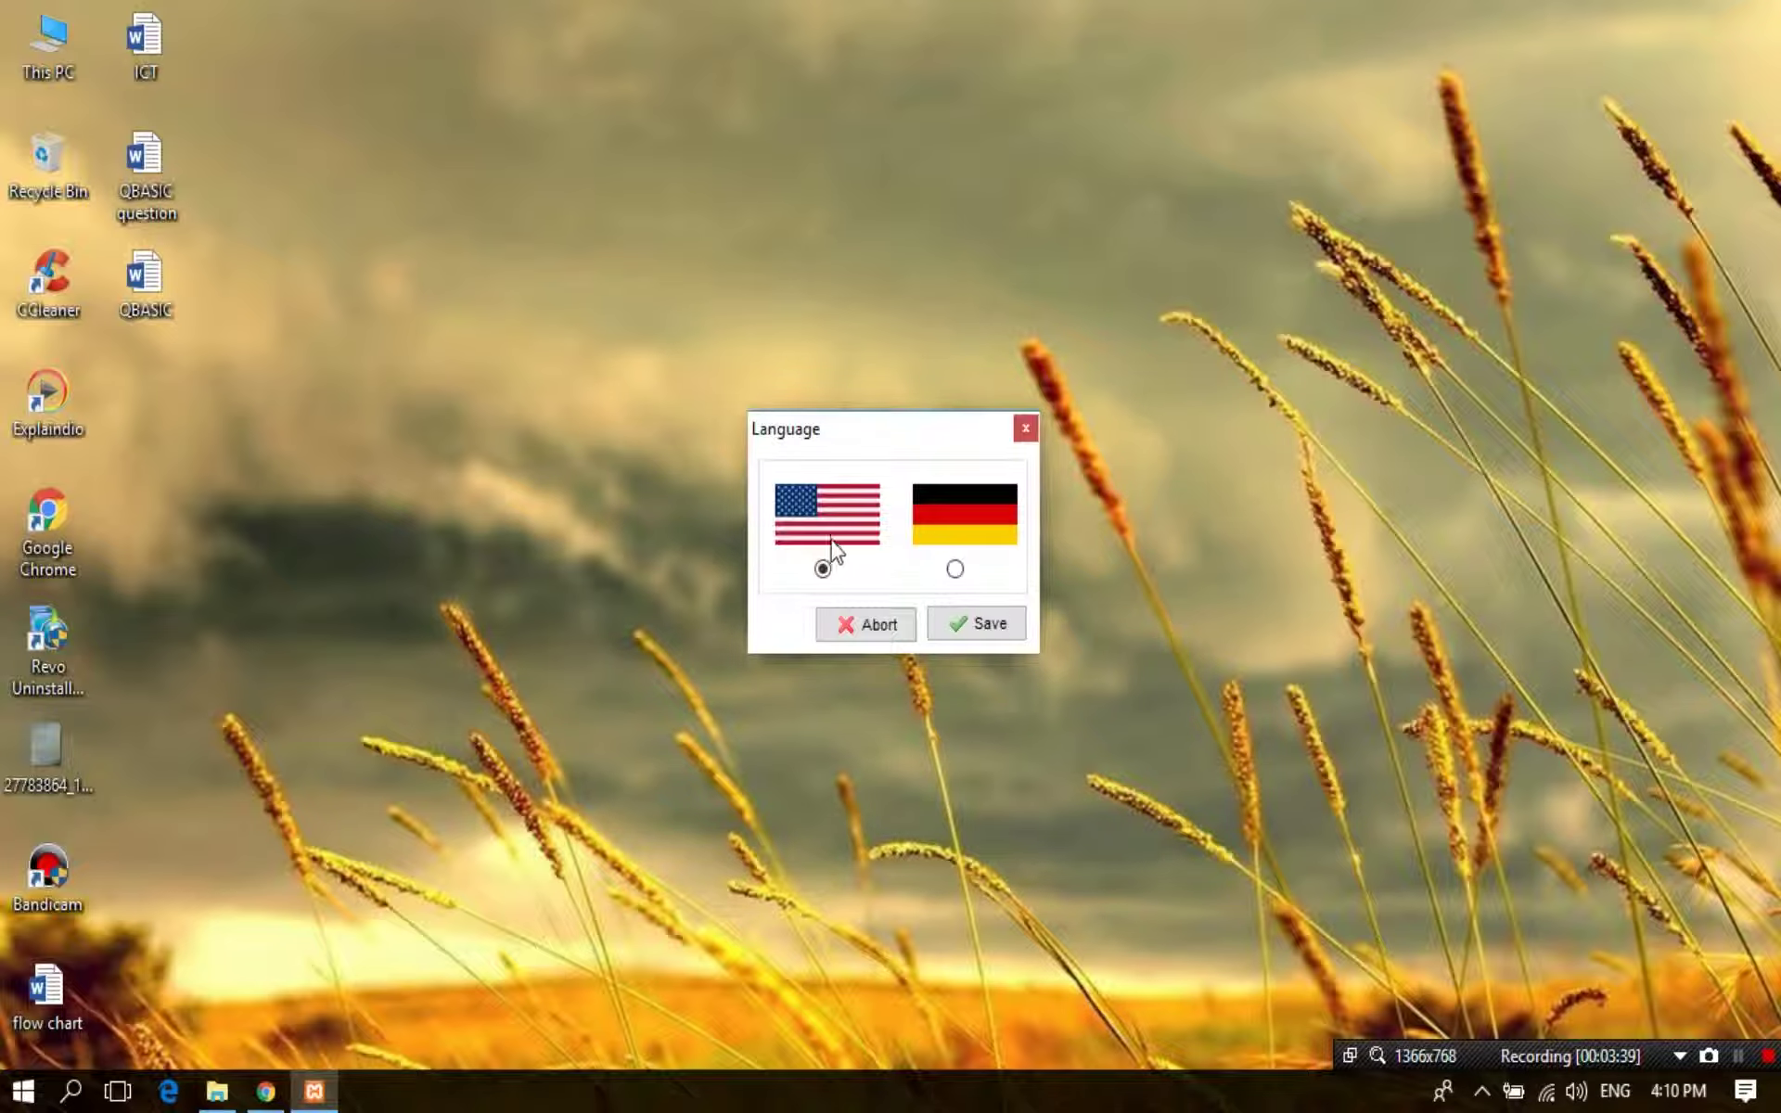
{"action": "left_click", "coordinate": [974, 623]}
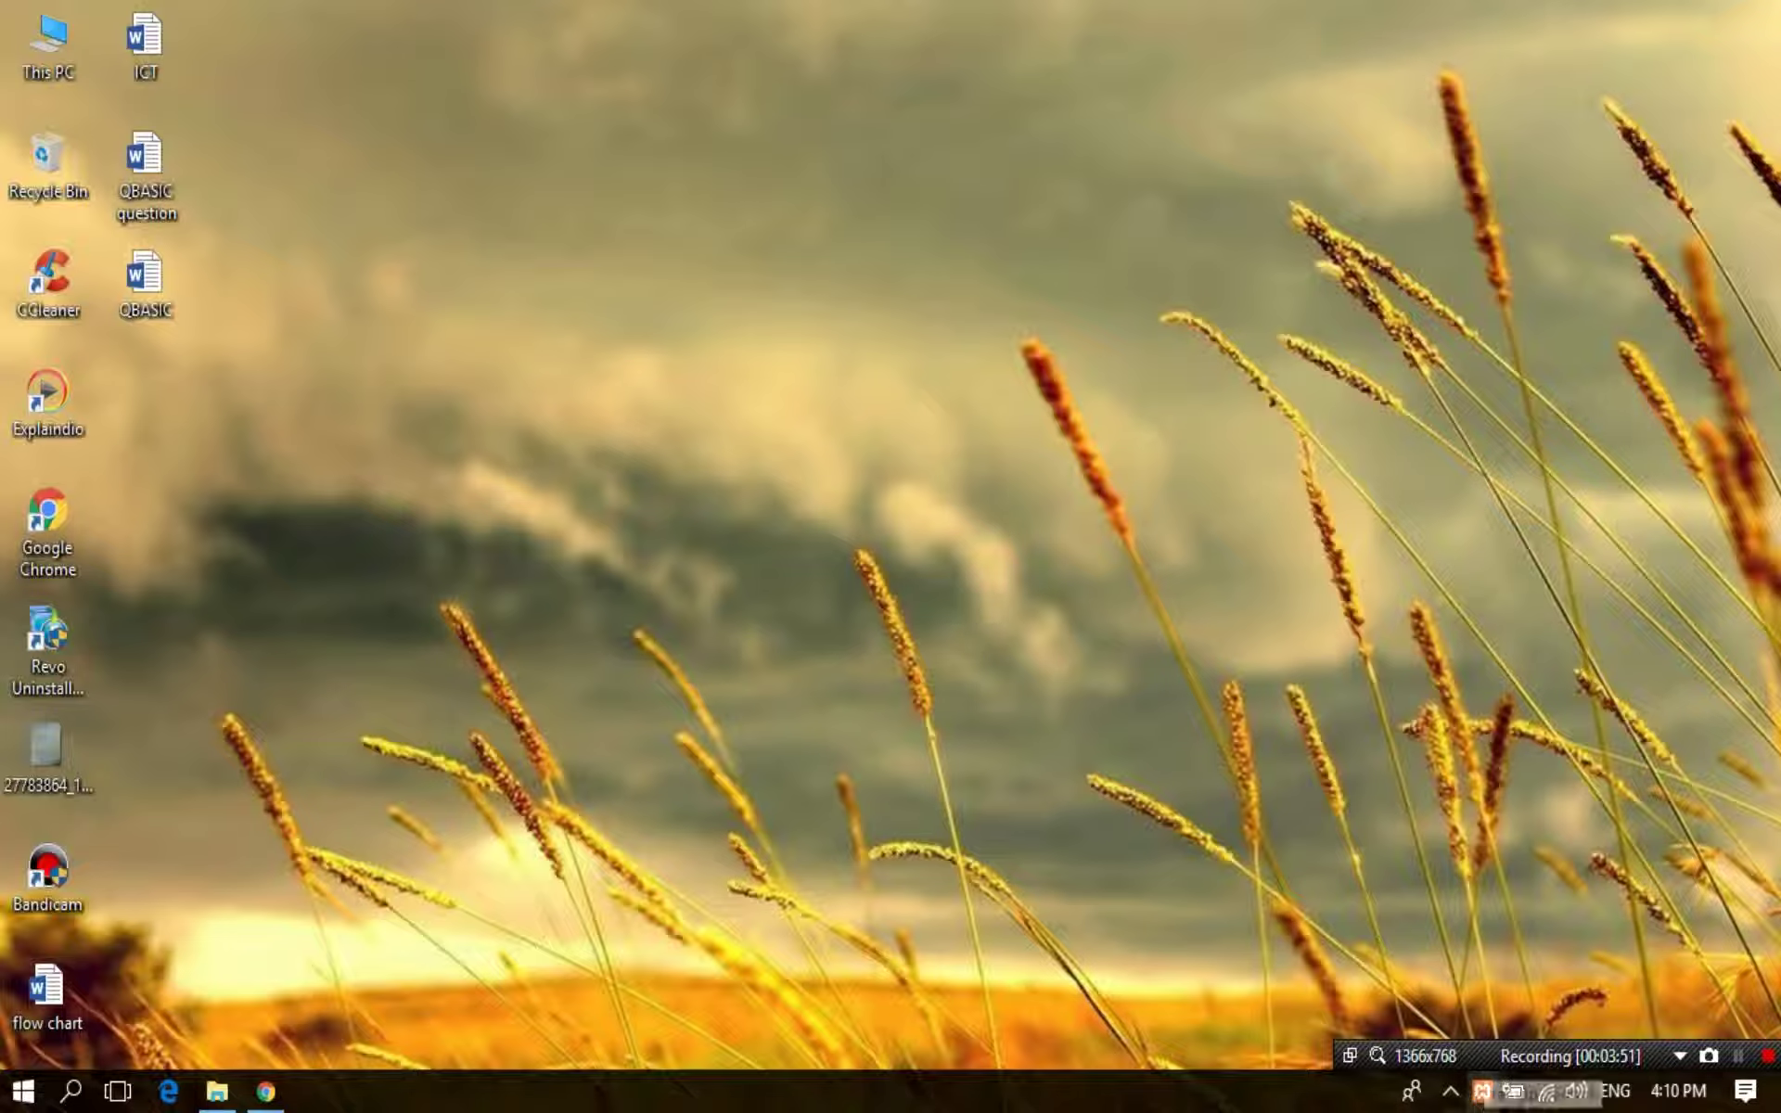
Bring up the XAMPP Control Panel, move it towards the middle of the desktop, and start the Apache and MySQL modules.
{"action": "left_click", "coordinate": [1482, 1092]}
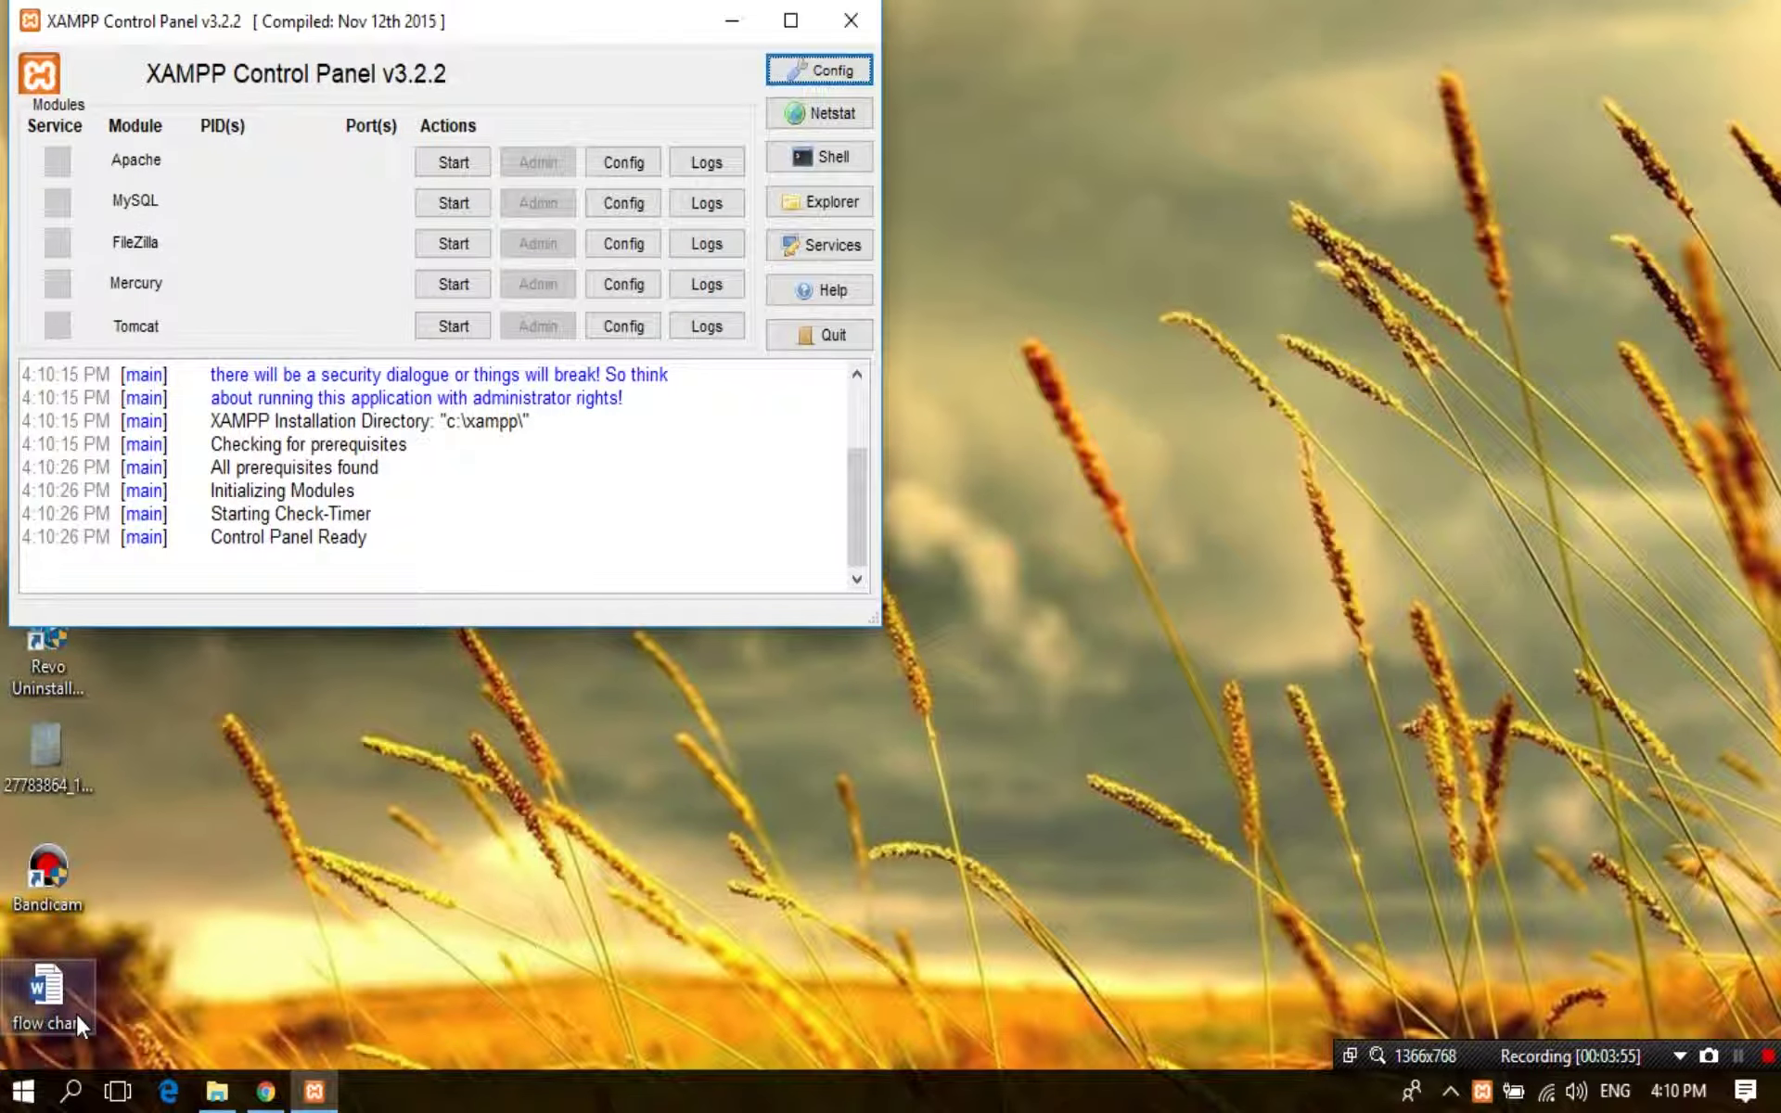
{"action": "left_click_drag", "start_coordinate": [462, 30], "coordinate": [951, 181]}
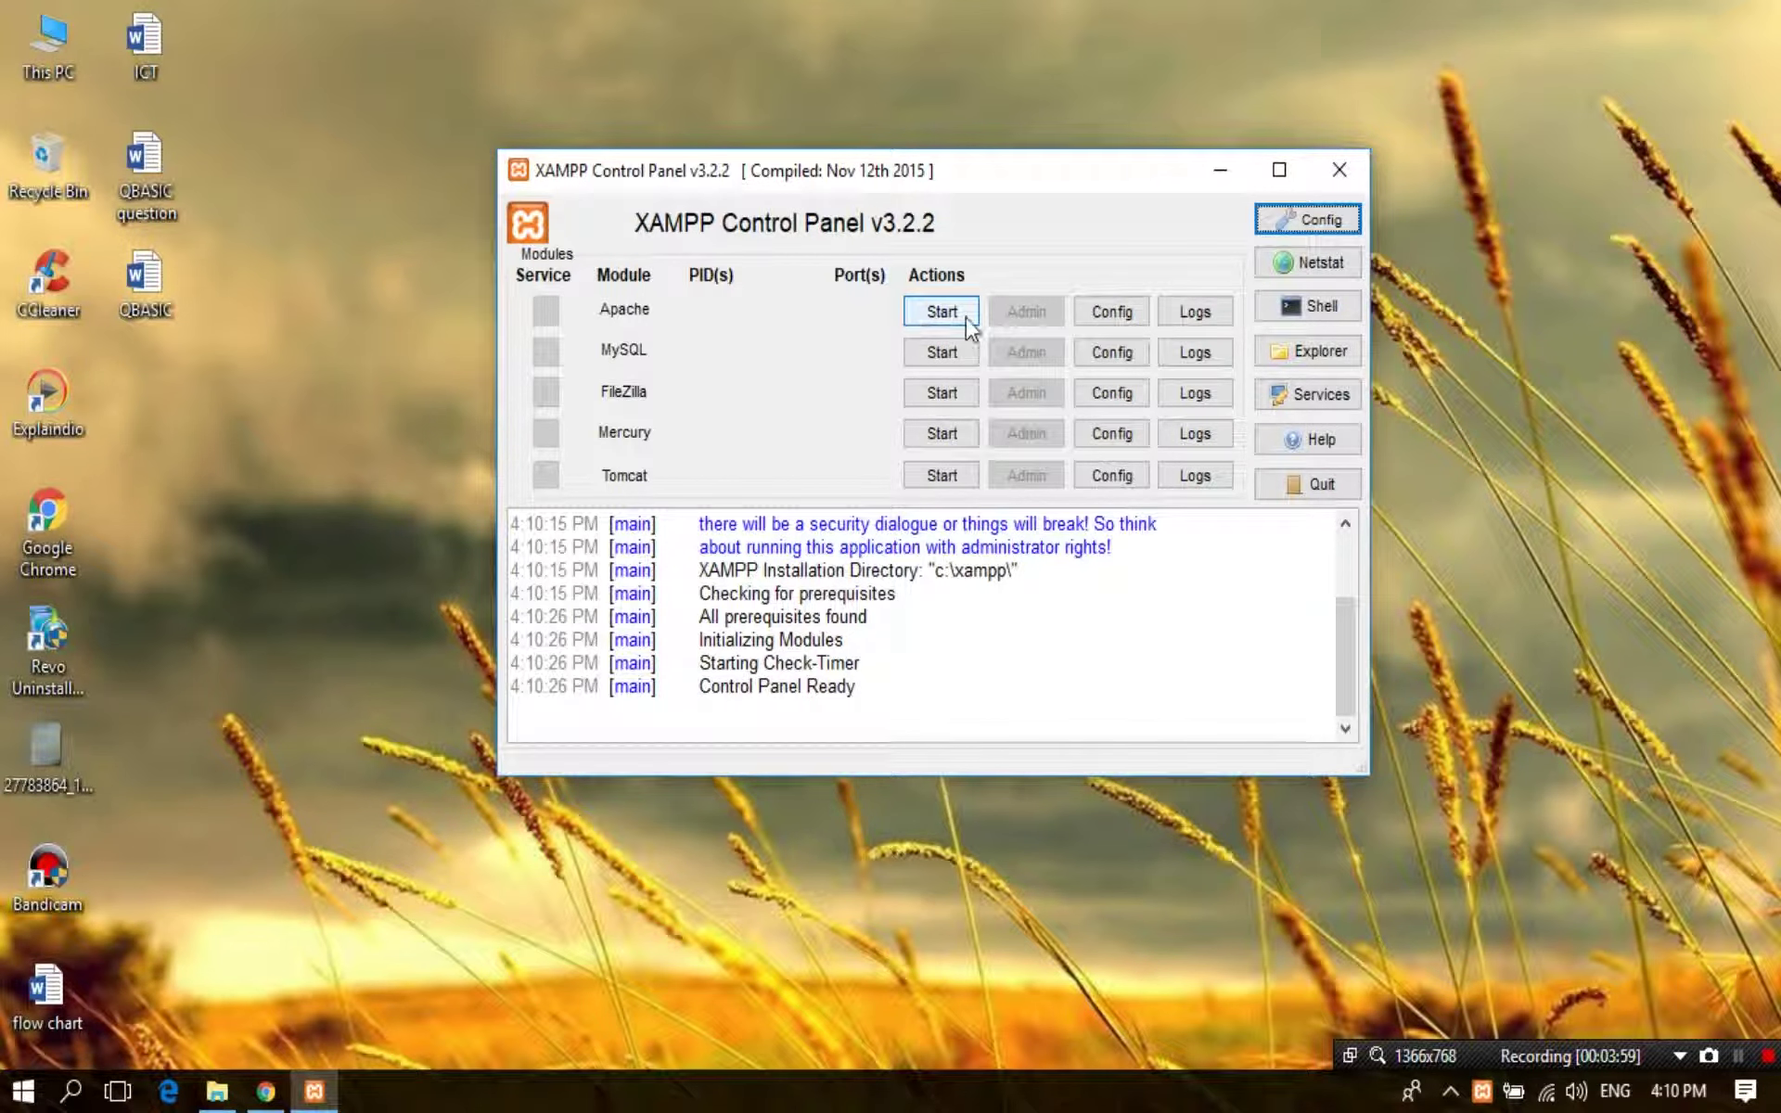
{"action": "left_click", "coordinate": [941, 312]}
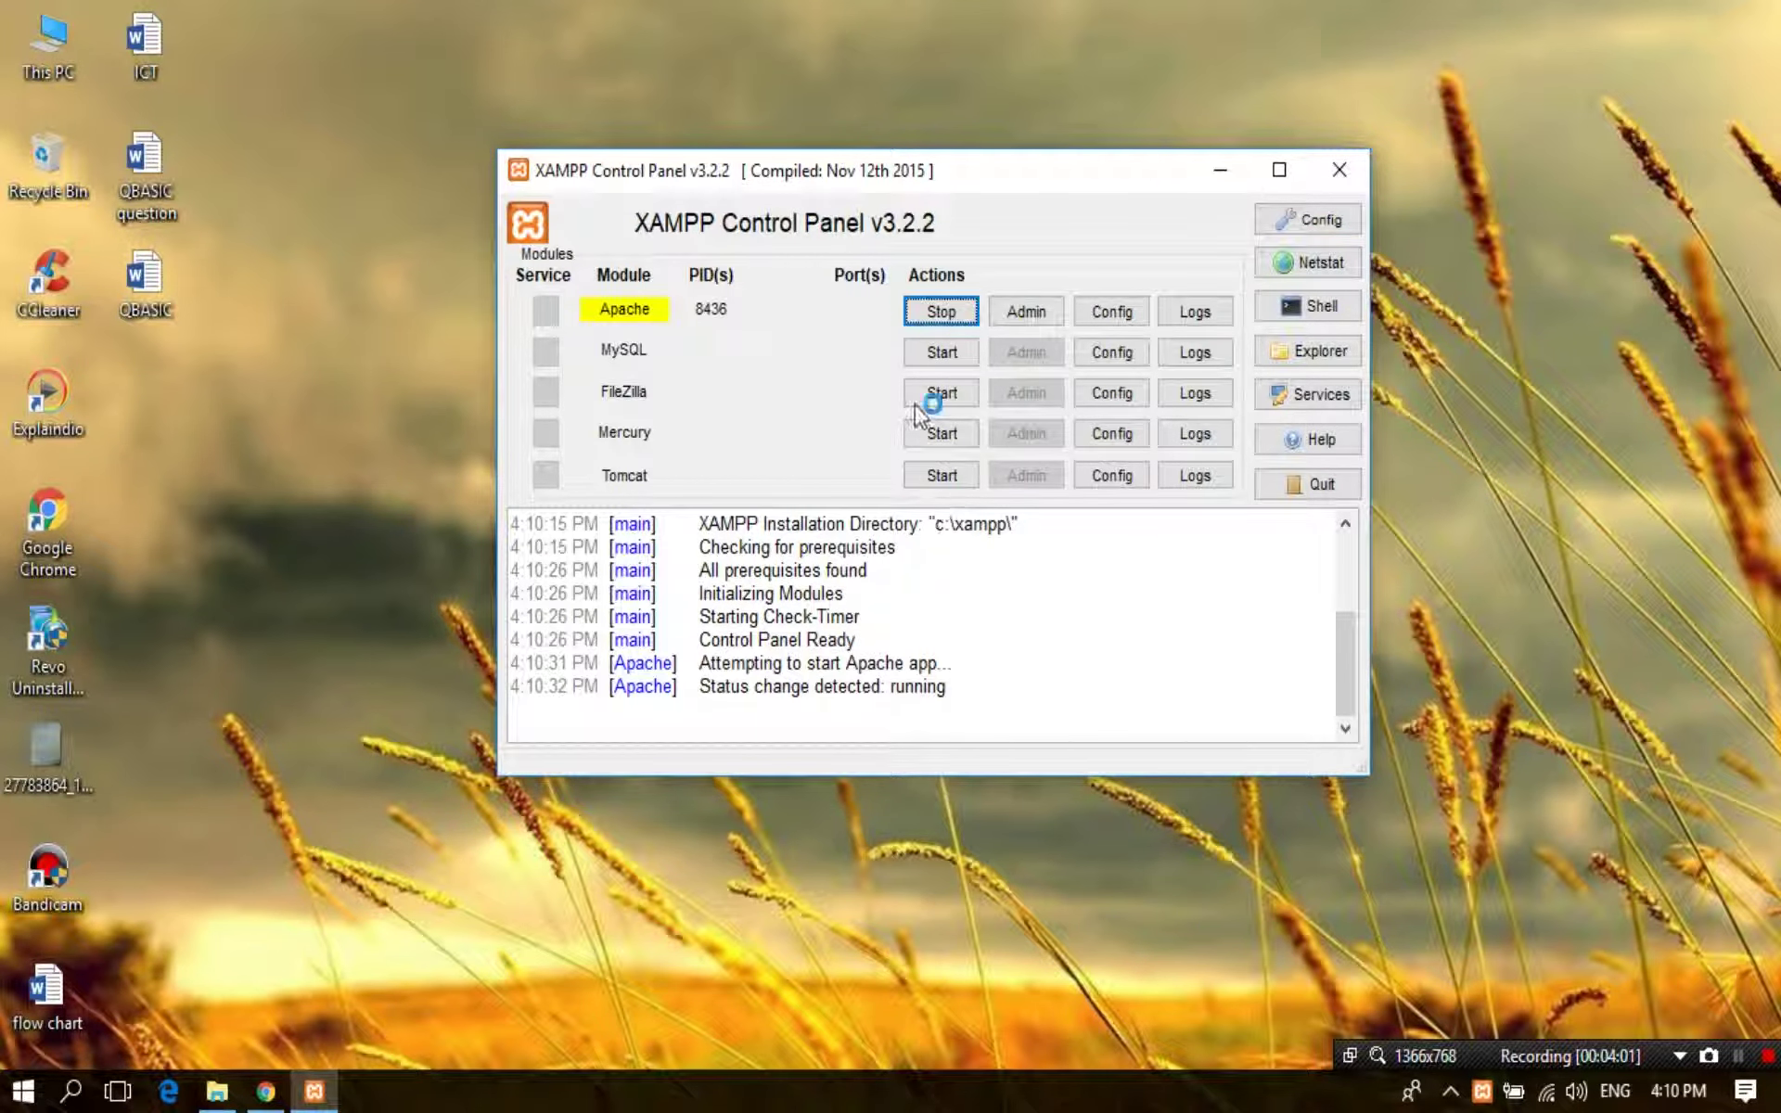
{"action": "left_click", "coordinate": [941, 352]}
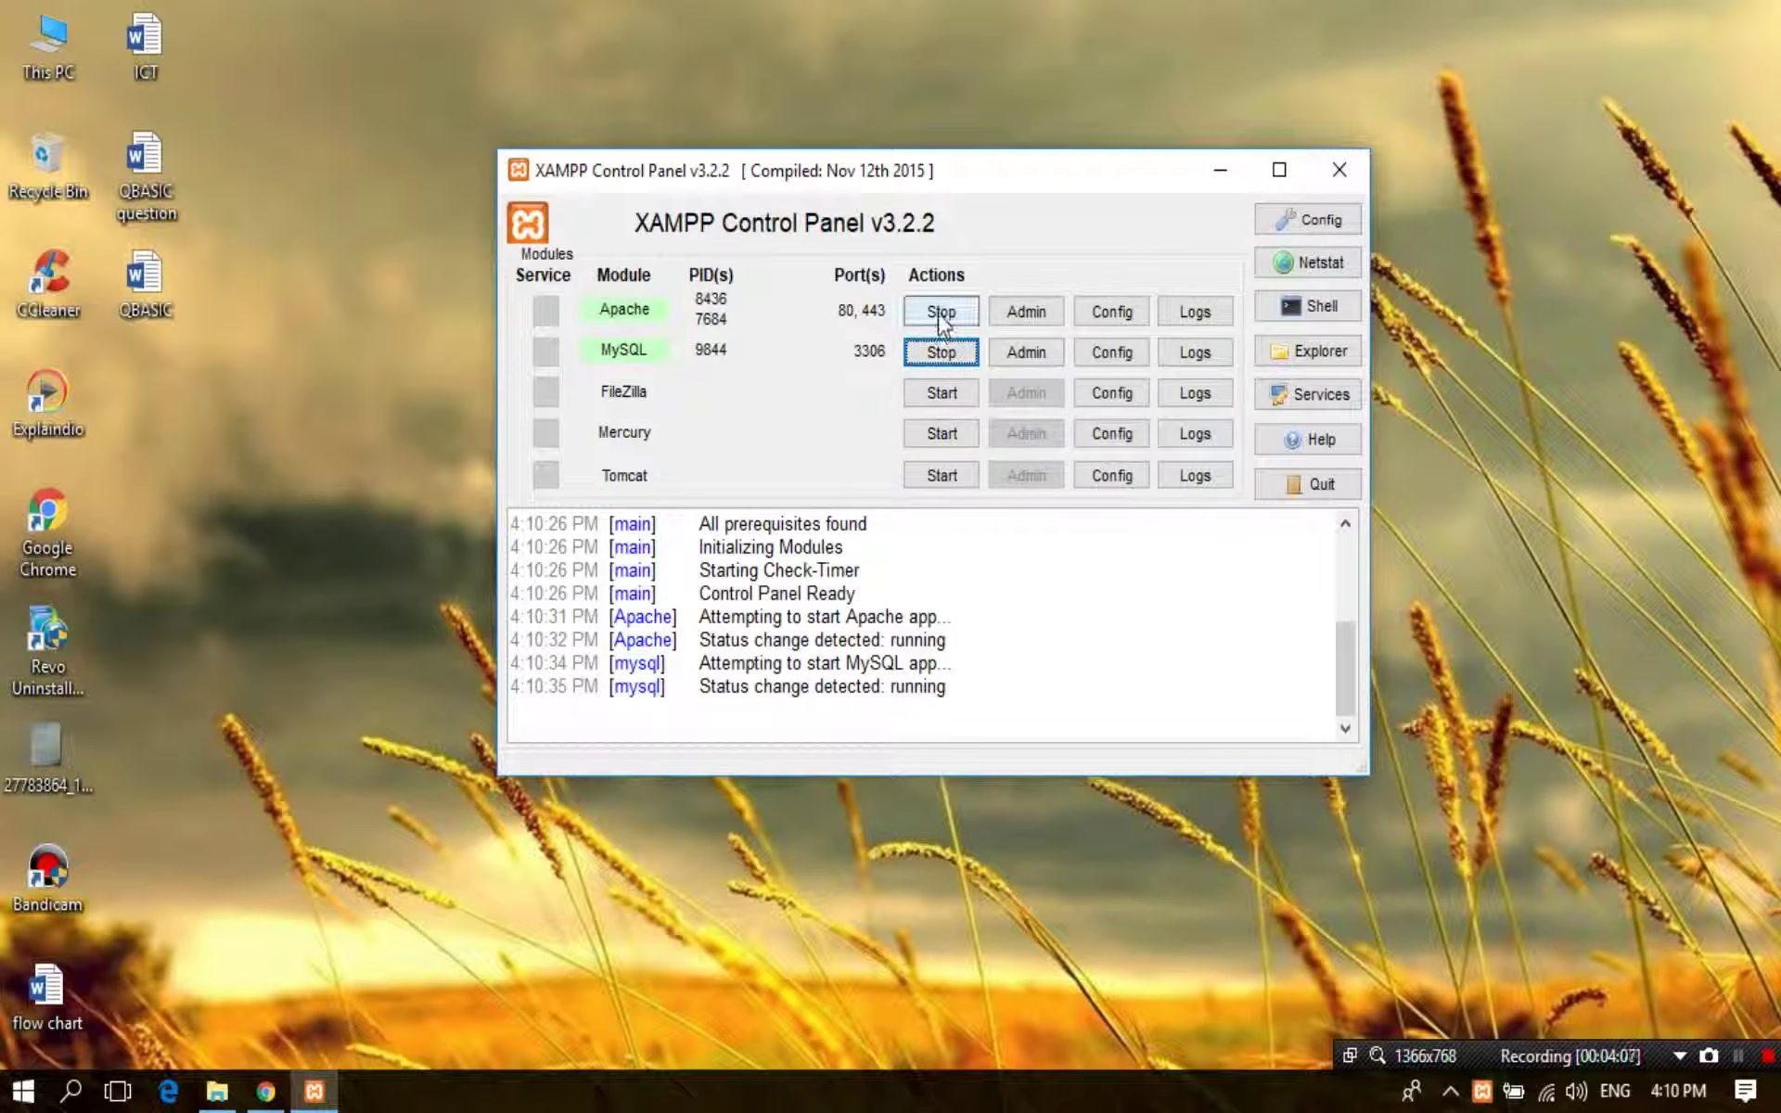
Open phpMyAdmin for MySQL and create a new database named "hello nepal", then return to the XAMPP Control Panel.
{"action": "left_click", "coordinate": [1026, 354]}
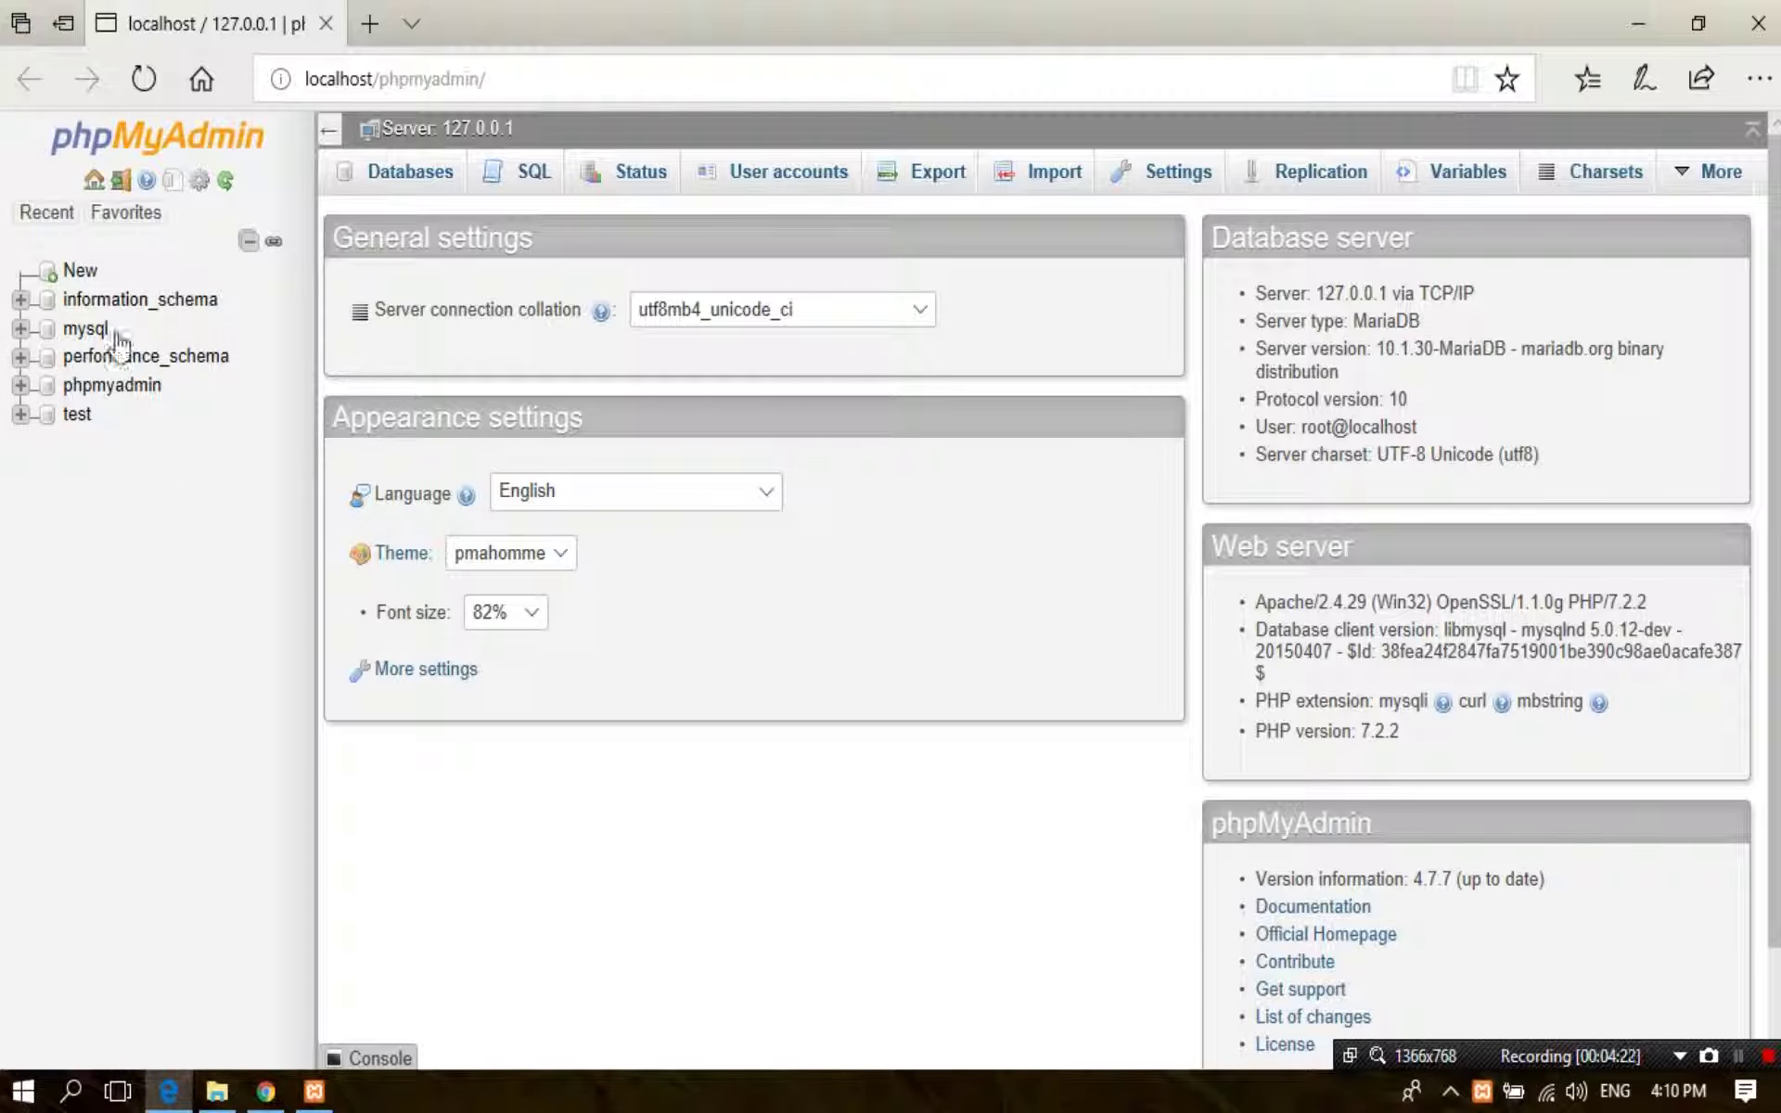
{"action": "left_click", "coordinate": [74, 275]}
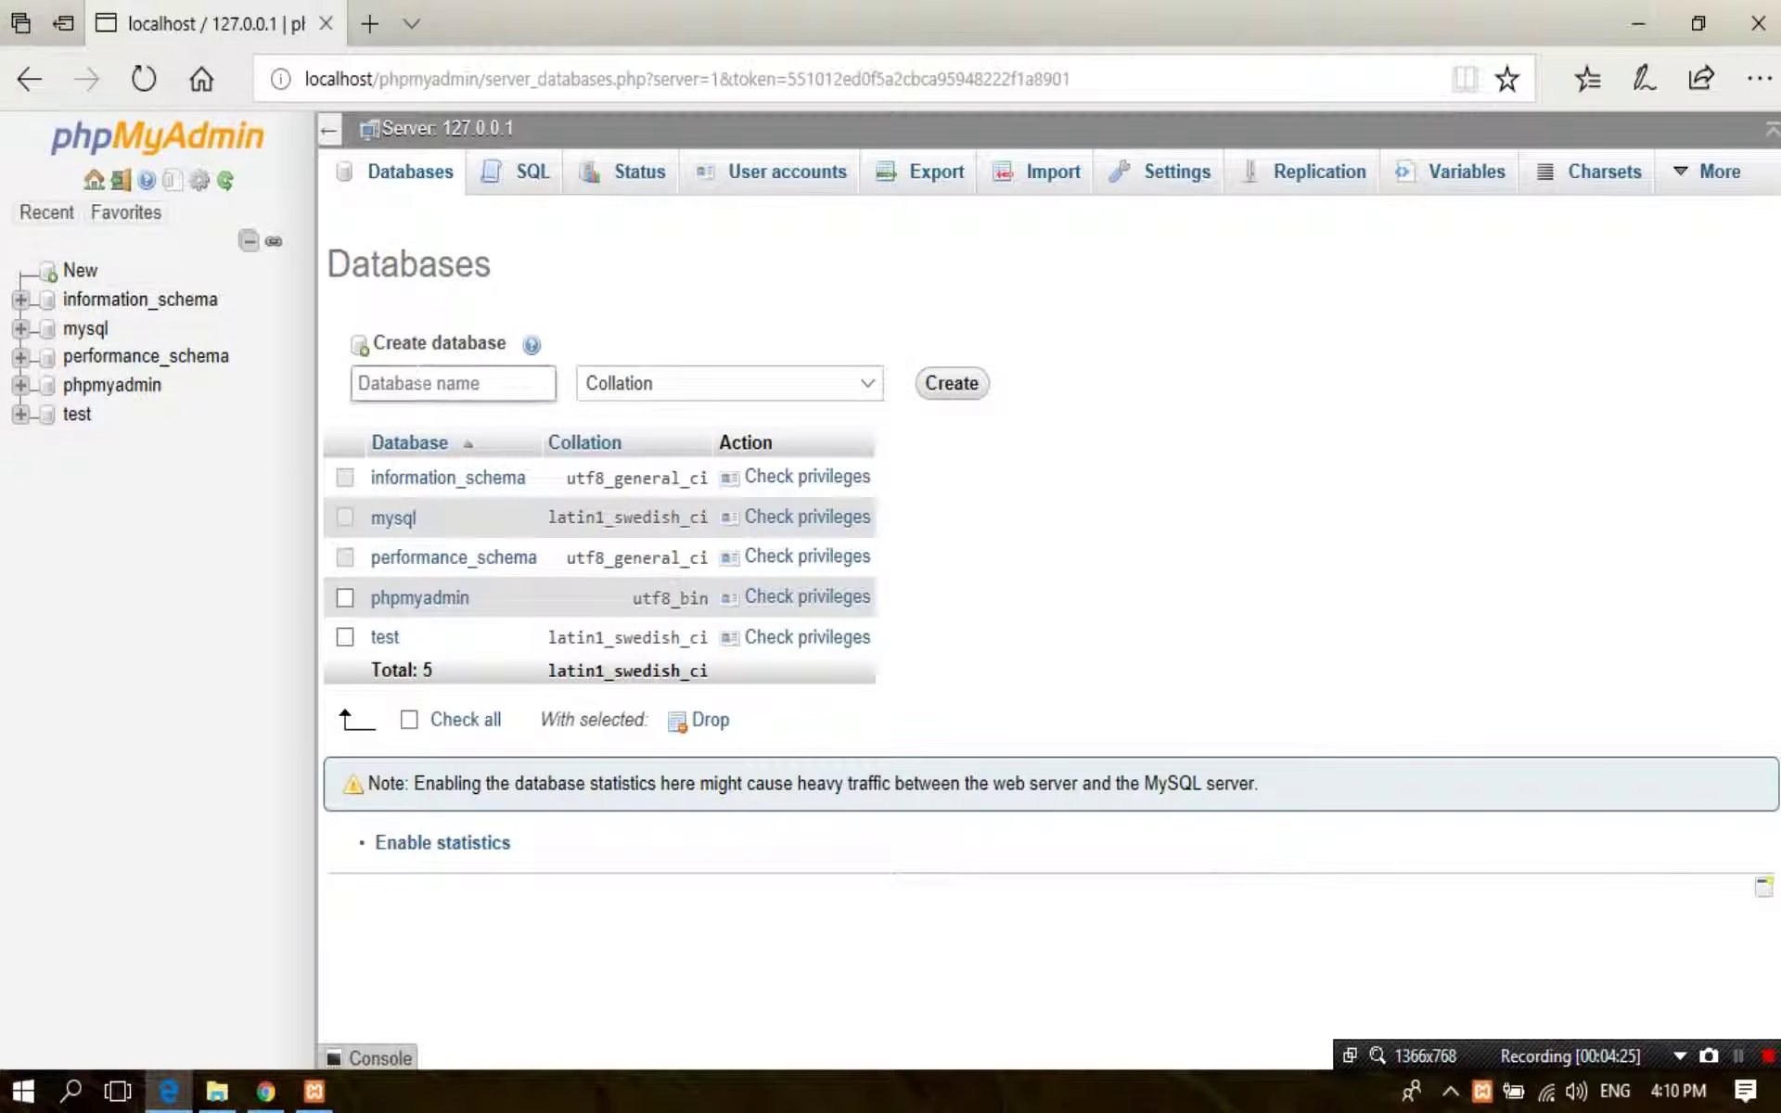
{"action": "left_click", "coordinate": [418, 383]}
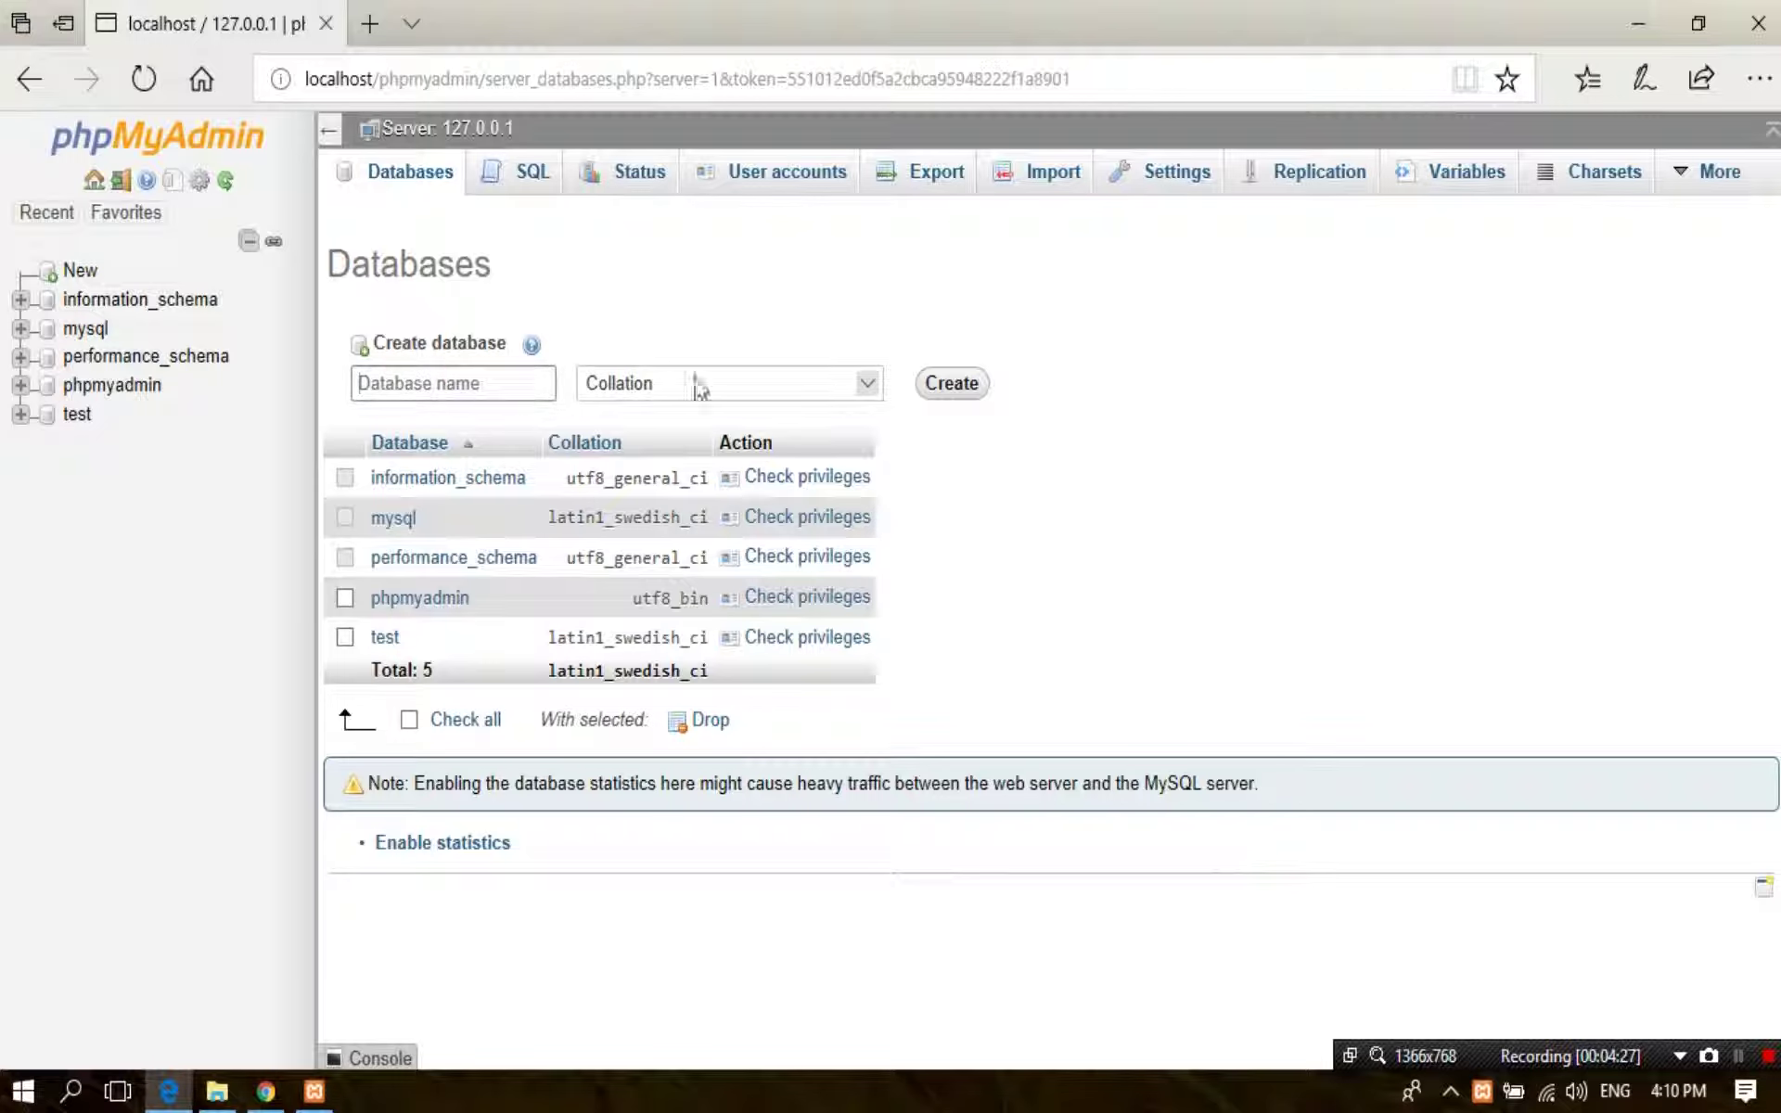
{"action": "left_click", "coordinate": [448, 383]}
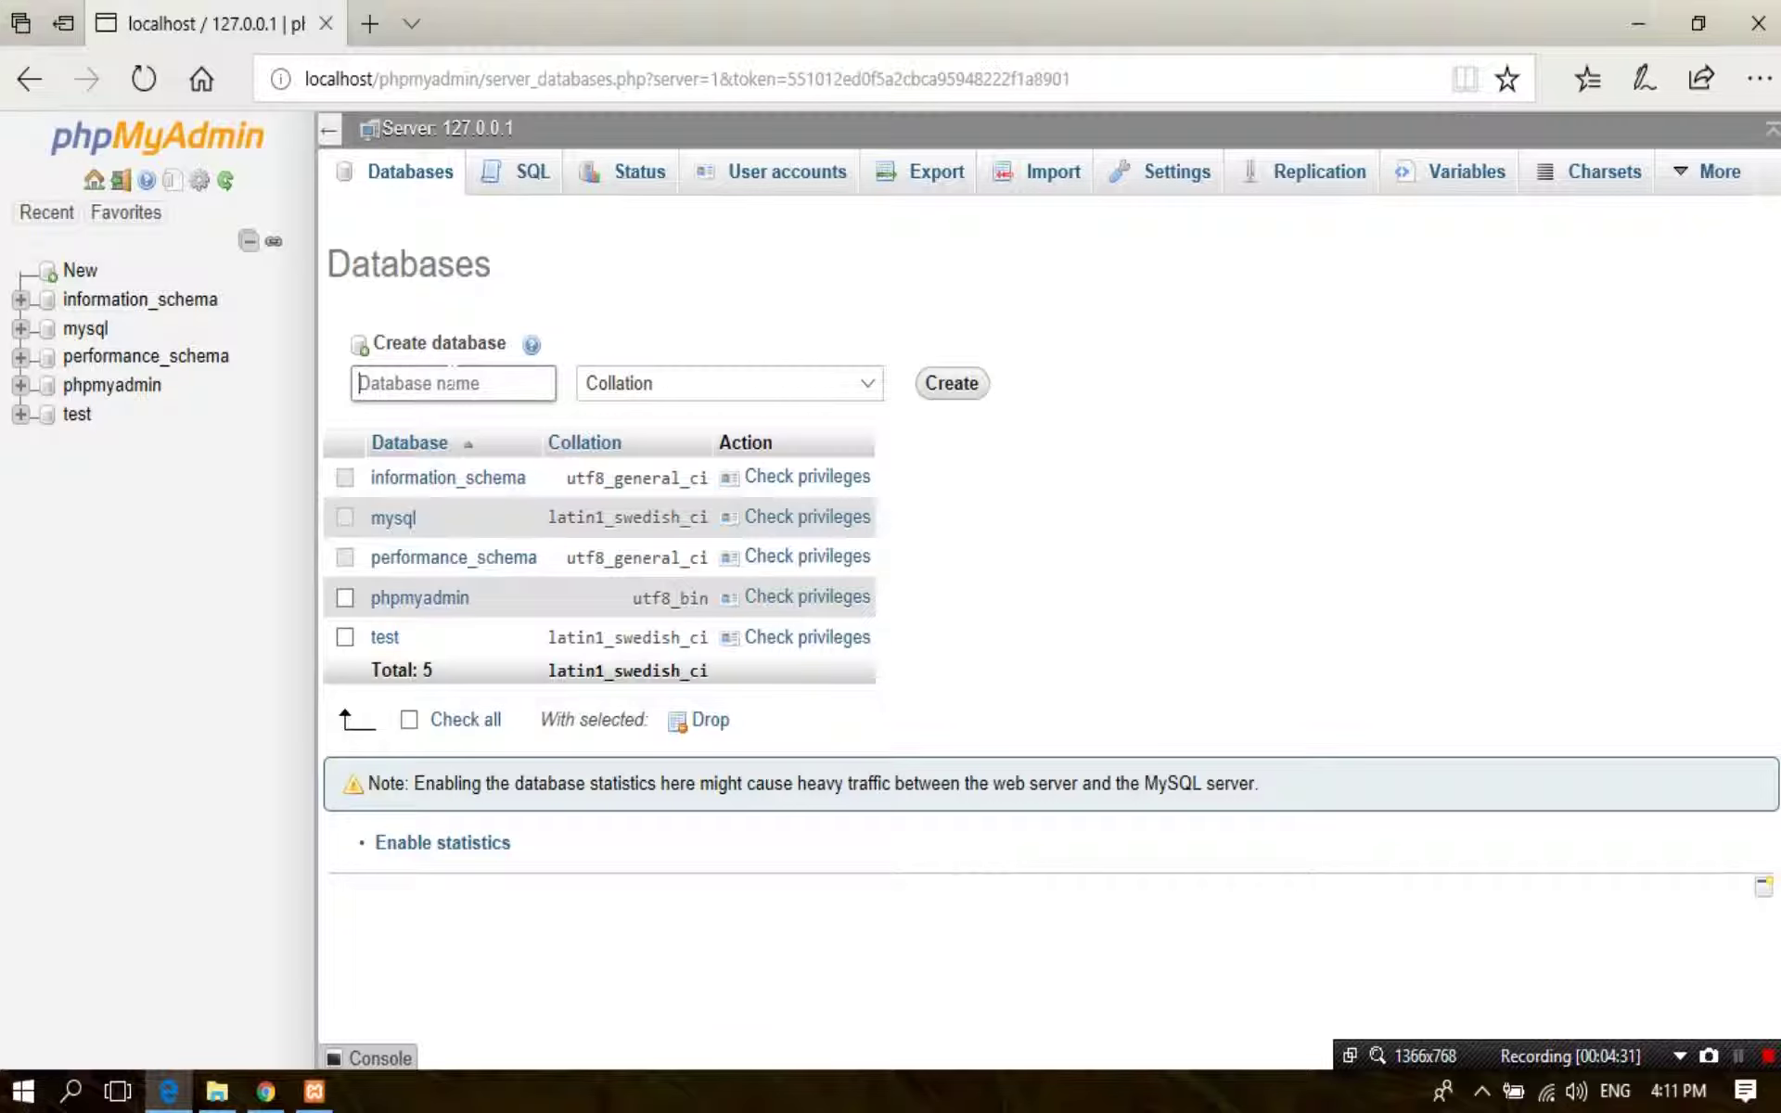
{"action": "type", "text": "hello nepal"}
{"action": "left_click", "coordinate": [953, 400]}
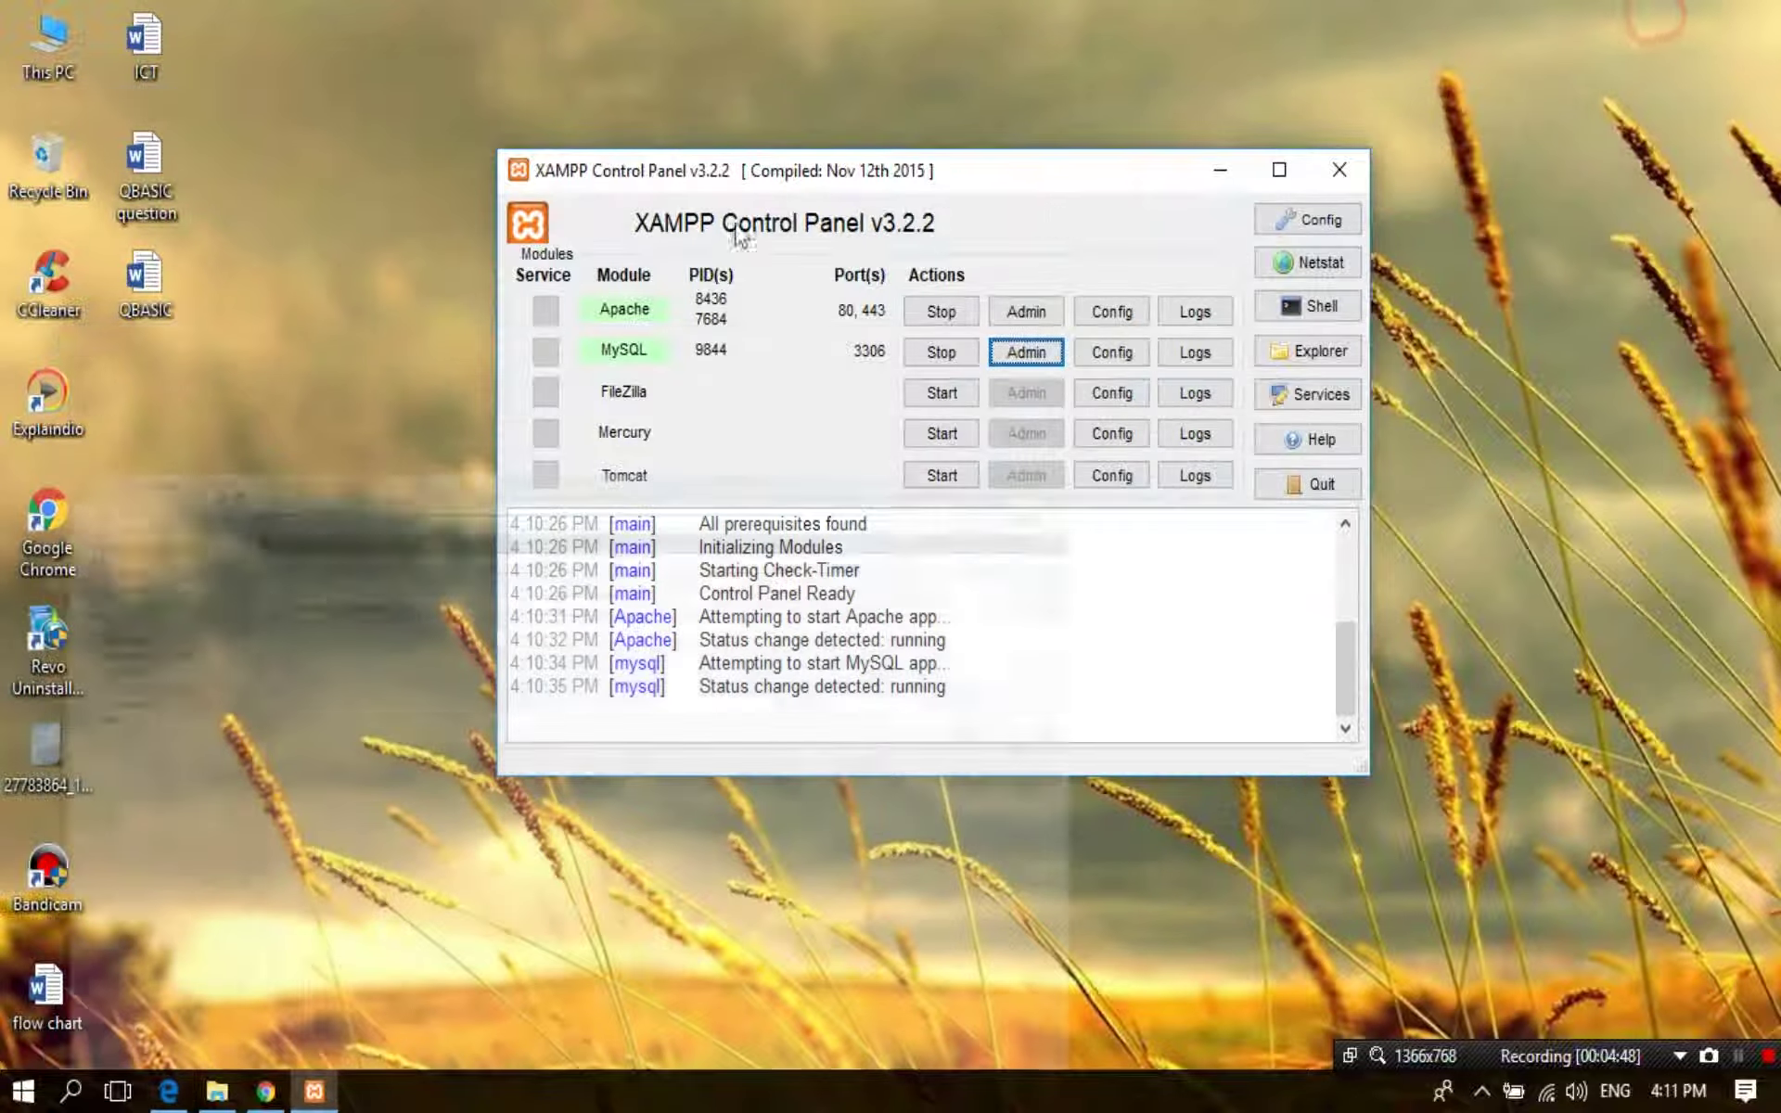
{"action": "left_click", "coordinate": [1638, 23]}
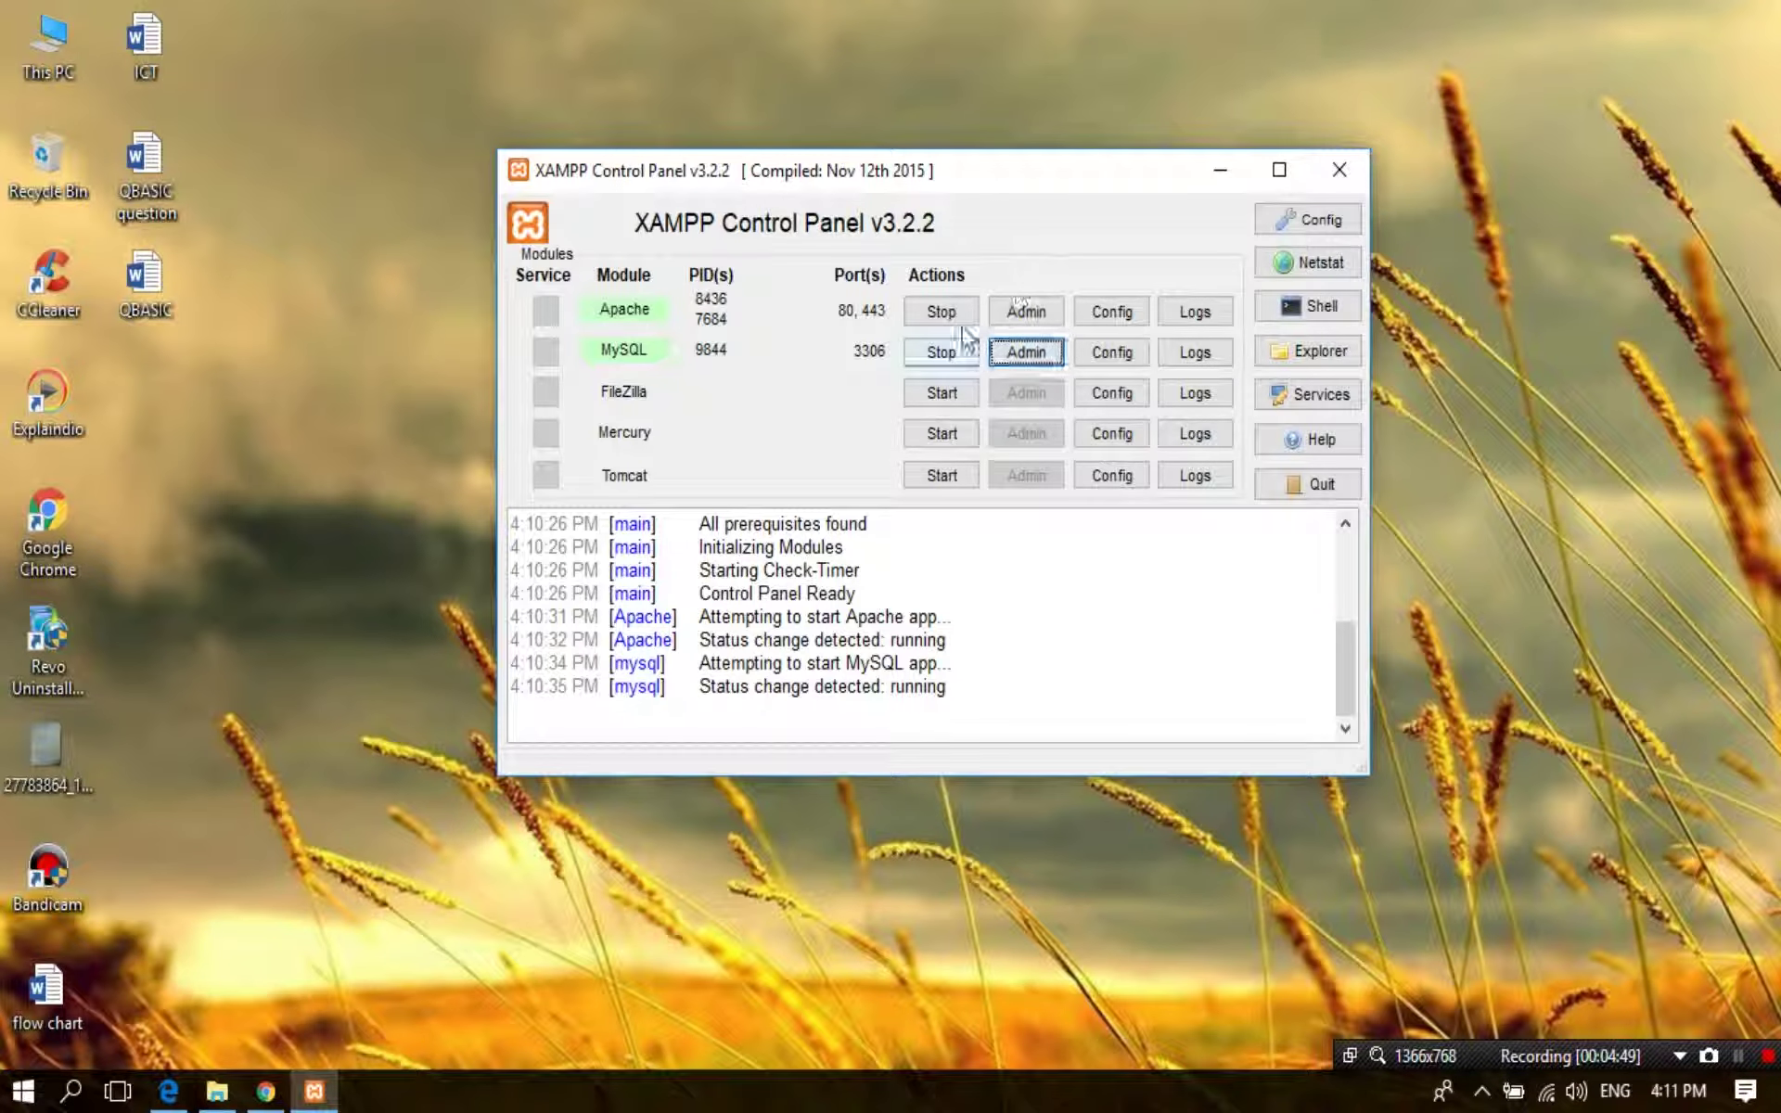